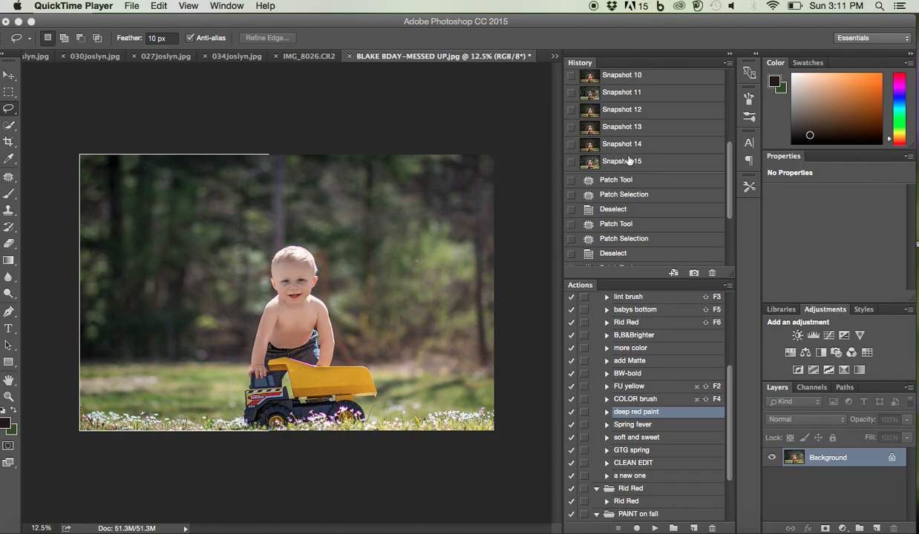
# Compare Snapshot 13 with Snapshot 15 in the history and return the photo to Snapshot 15
pyautogui.click(622, 127)
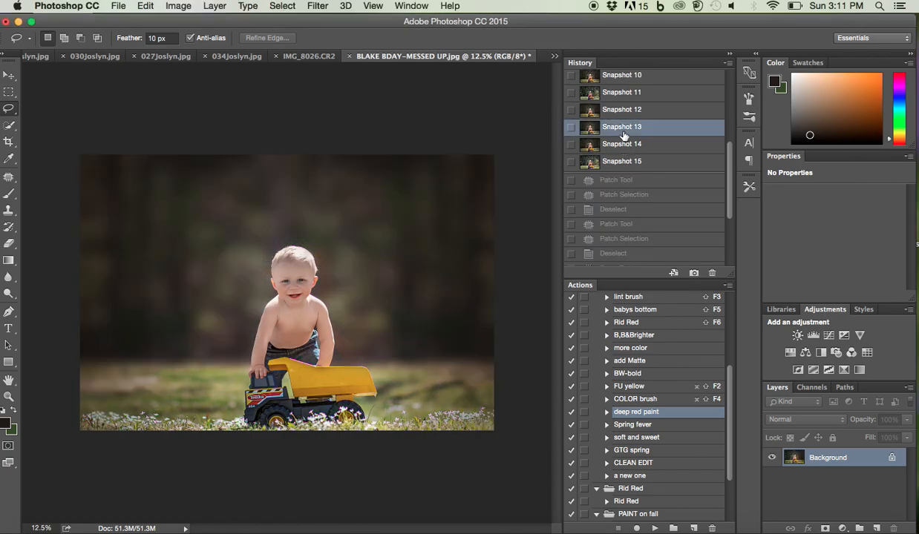
pyautogui.click(614, 164)
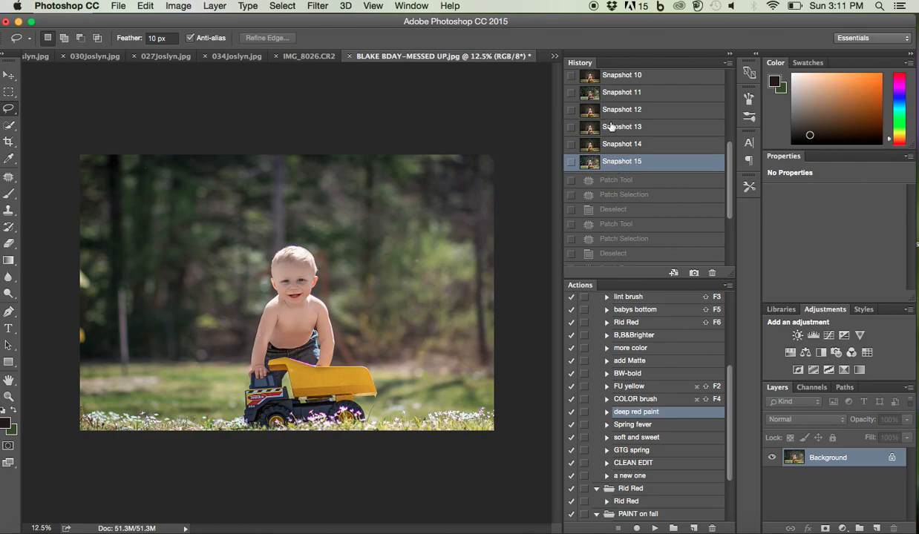
pyautogui.click(610, 126)
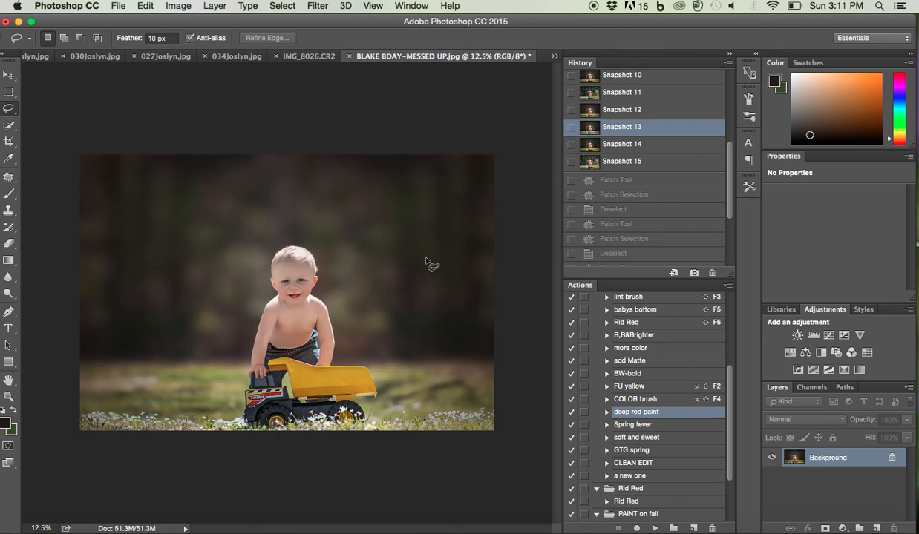
pyautogui.click(631, 165)
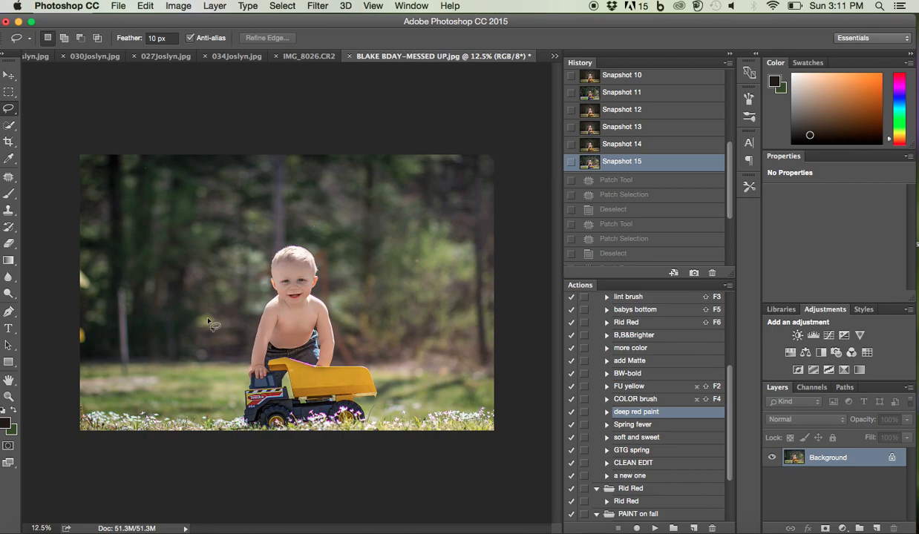
# Patch out the two yellow spots on the photo's left edge using the nearby dark trees as the source
pyautogui.click(9, 176)
pyautogui.moveTo(80, 264)
pyautogui.mouseDown()
pyautogui.moveTo(96, 286)
pyautogui.moveTo(83, 292)
pyautogui.moveTo(72, 270)
pyautogui.moveTo(100, 261)
pyautogui.mouseUp()
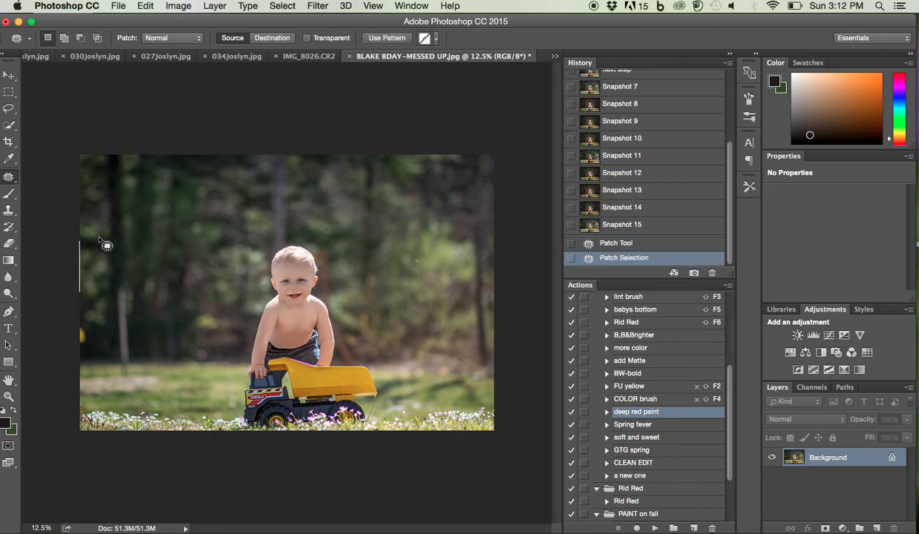
pyautogui.press('super+d')
pyautogui.moveTo(81, 317)
pyautogui.mouseDown()
pyautogui.moveTo(79, 357)
pyautogui.moveTo(95, 340)
pyautogui.moveTo(86, 318)
pyautogui.moveTo(87, 335)
pyautogui.moveTo(110, 296)
pyautogui.mouseUp()
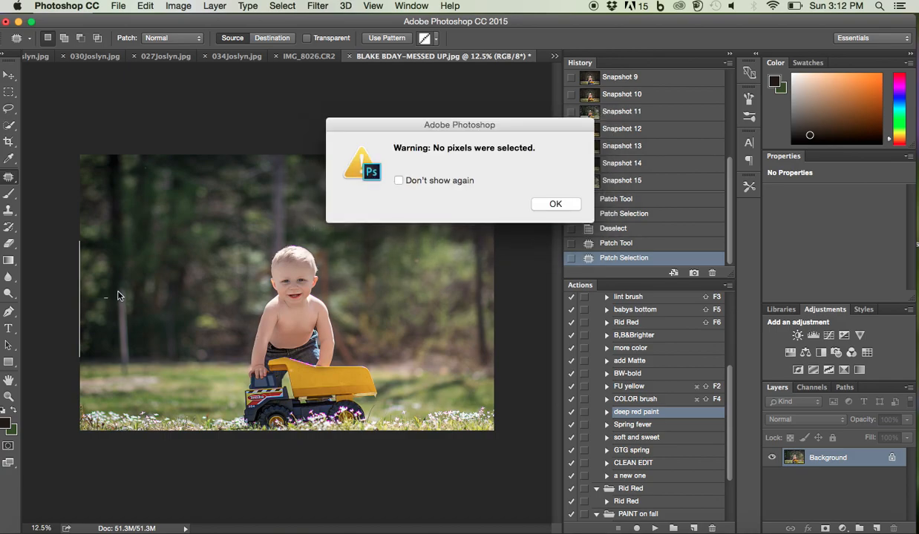
pyautogui.click(552, 203)
# Patch out the pale post in the trees at the photo's left and clean up the area beside its base
pyautogui.moveTo(106, 285)
pyautogui.mouseDown()
pyautogui.moveTo(112, 380)
pyautogui.moveTo(133, 376)
pyautogui.moveTo(130, 289)
pyautogui.mouseUp()
pyautogui.moveTo(121, 334)
pyautogui.mouseDown()
pyautogui.moveTo(124, 217)
pyautogui.moveTo(154, 273)
pyautogui.moveTo(120, 219)
pyautogui.mouseUp()
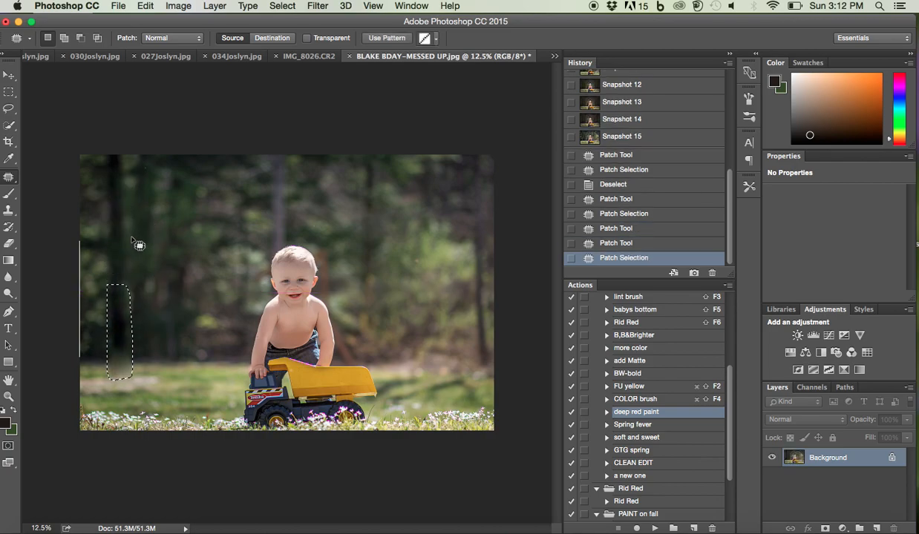
pyautogui.click(142, 375)
pyautogui.moveTo(136, 356)
pyautogui.mouseDown()
pyautogui.moveTo(115, 340)
pyautogui.moveTo(100, 363)
pyautogui.moveTo(121, 384)
pyautogui.moveTo(146, 372)
pyautogui.moveTo(144, 362)
pyautogui.moveTo(125, 369)
pyautogui.moveTo(174, 367)
pyautogui.mouseUp()
pyautogui.click(185, 328)
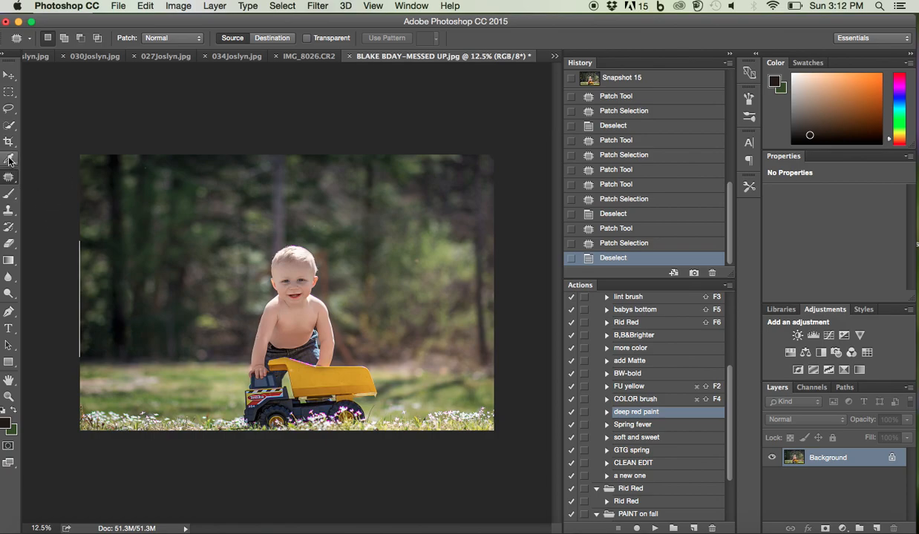
# Make a full-height rectangular marquee selection of the photo from its left edge to the edge of the boy's head
pyautogui.click(4, 92)
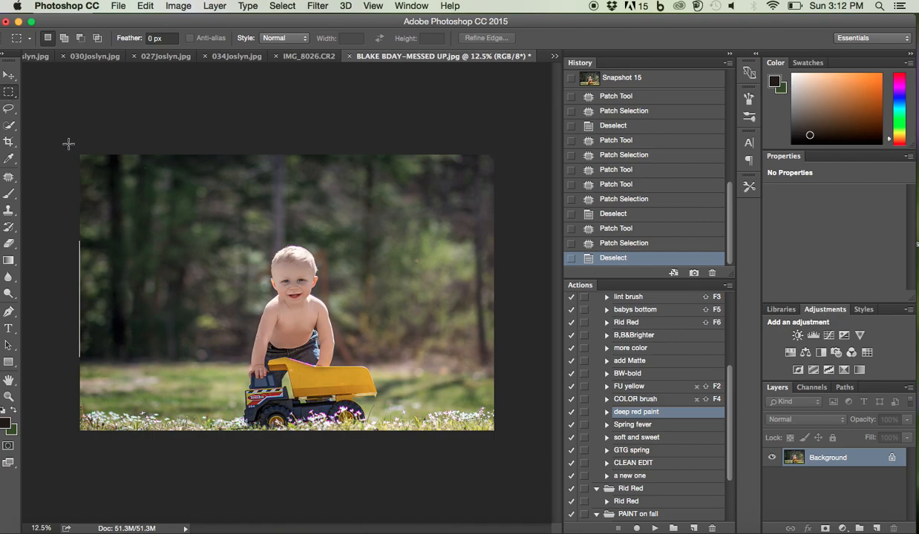
pyautogui.moveTo(67, 141); pyautogui.dragTo(296, 444)
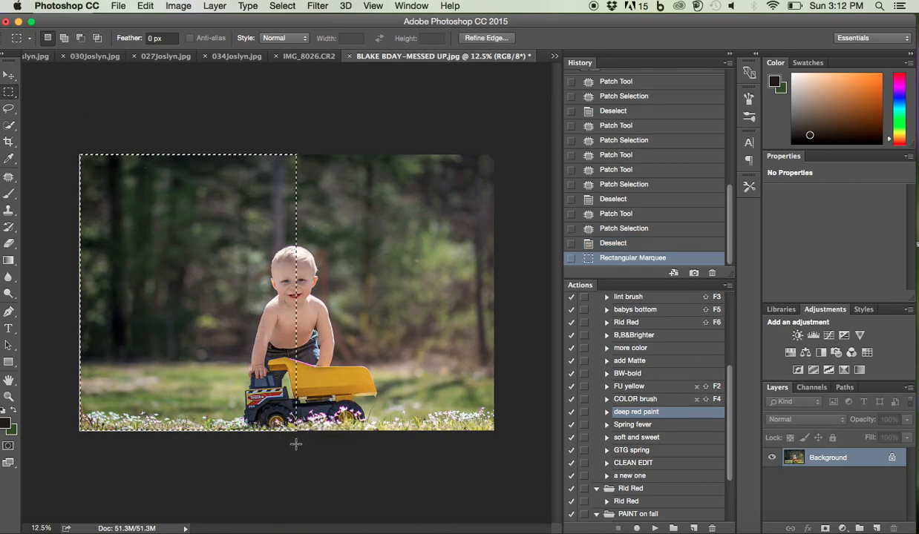
pyautogui.moveTo(275, 140); pyautogui.dragTo(6, 438)
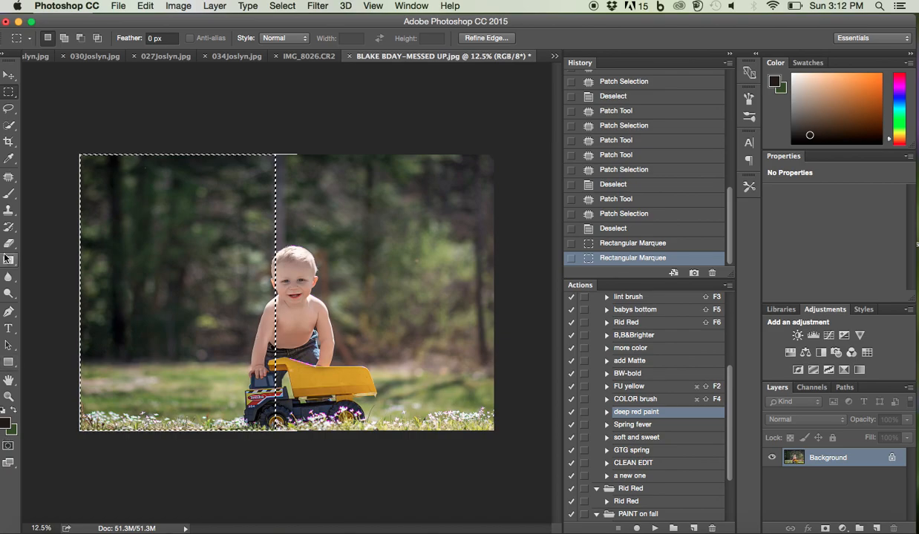
pyautogui.click(12, 96)
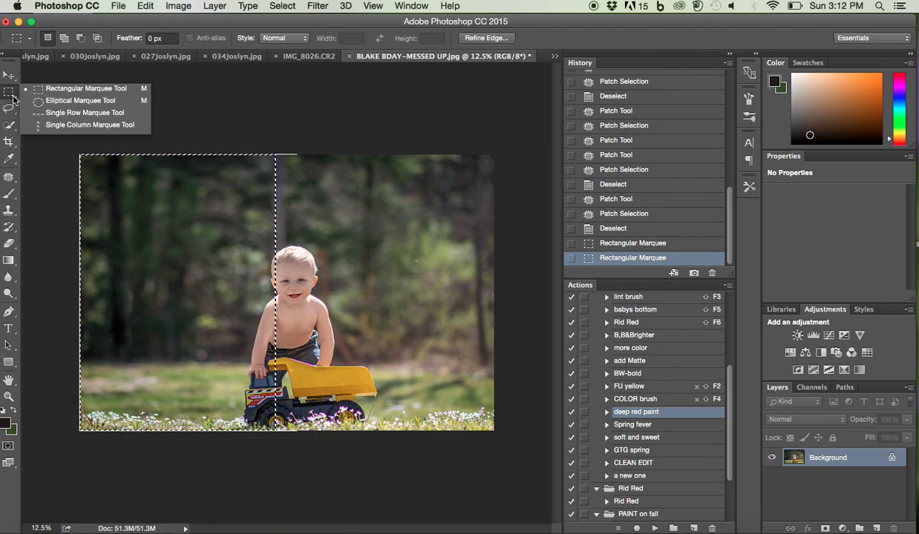
pyautogui.click(53, 90)
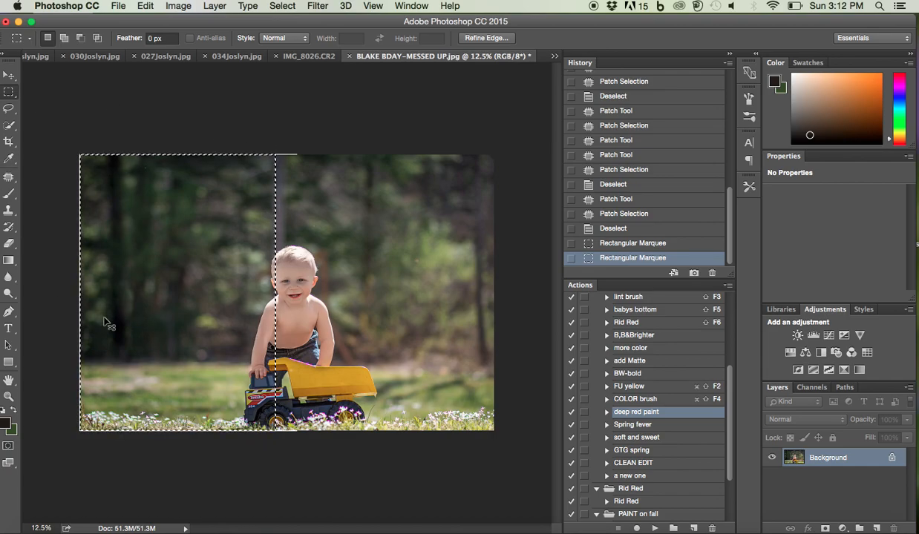
# Copy the selection to a new layer and mirror it with Free Transform across the photo's right half, at -118.81% width
pyautogui.press('super+j')
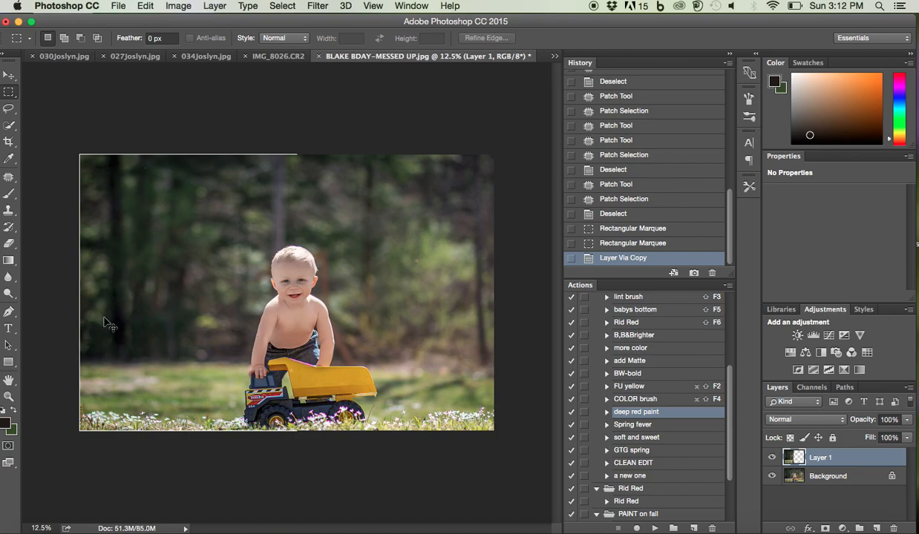
pyautogui.press('super+t')
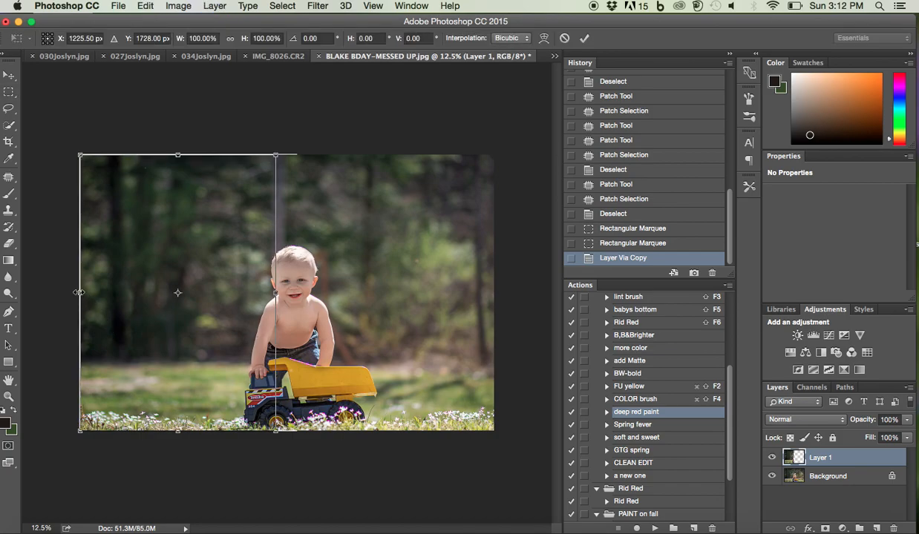
pyautogui.moveTo(79, 292); pyautogui.dragTo(507, 253)
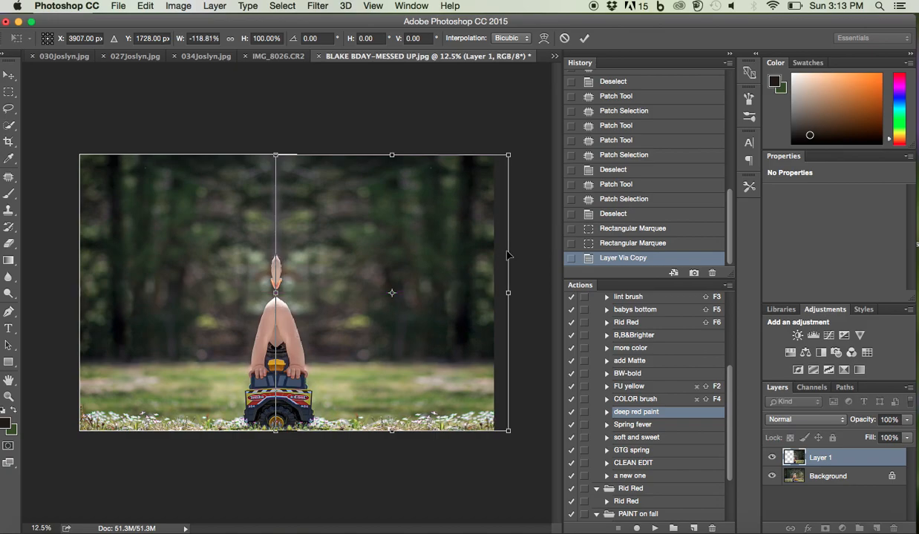
pyautogui.click(9, 76)
pyautogui.click(560, 199)
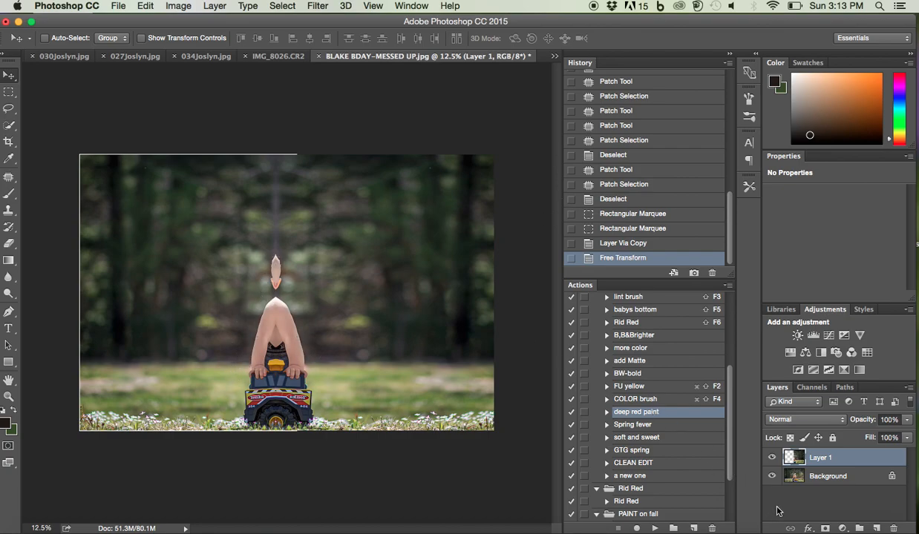
# Add a layer mask to Layer 1 and paint it black with a 700 px brush to bring back the boy and truck
pyautogui.click(823, 528)
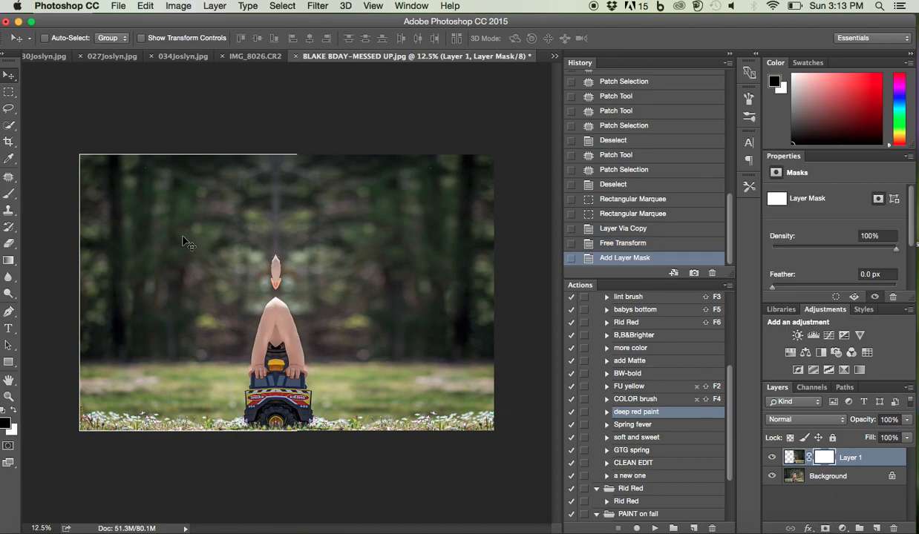
pyautogui.press('b')
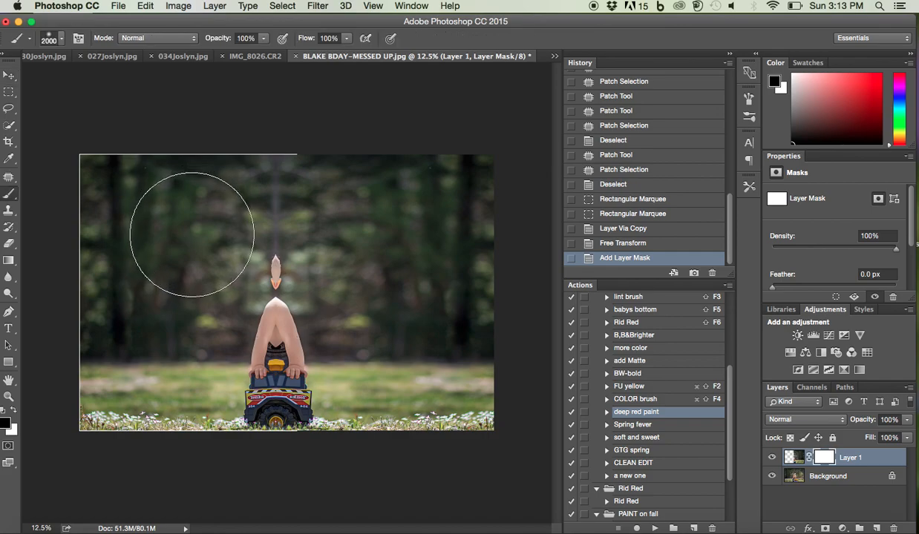
pyautogui.press('[')
pyautogui.press('[')
pyautogui.press('[')
pyautogui.press('[')
pyautogui.press('[')
pyautogui.press('[')
pyautogui.press('[')
pyautogui.press('[')
pyautogui.press('[')
pyautogui.press('[')
pyautogui.press('[')
pyautogui.press('[')
pyautogui.press('[')
pyautogui.press('[')
pyautogui.press('[')
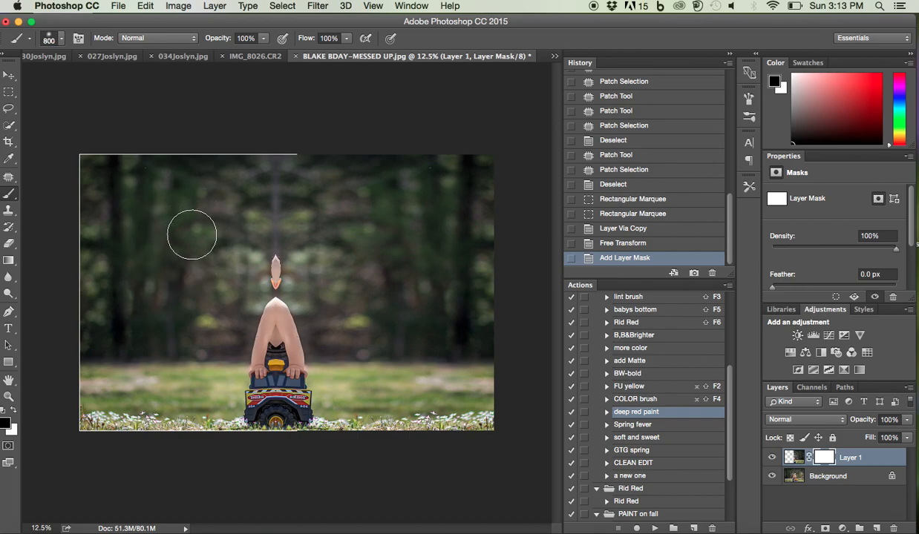
pyautogui.press(']')
pyautogui.press(']')
pyautogui.click(61, 40)
pyautogui.click(62, 41)
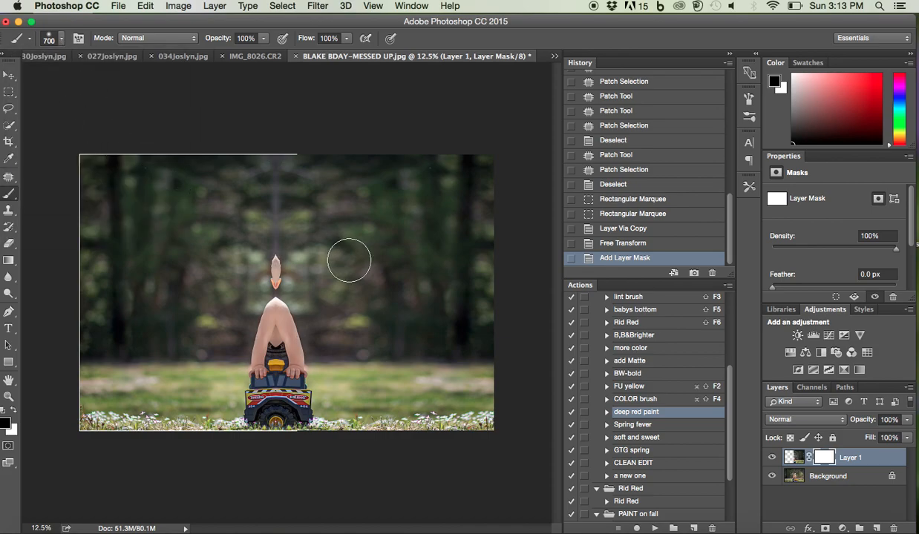
pyautogui.moveTo(256, 252)
pyautogui.mouseDown()
pyautogui.moveTo(284, 273)
pyautogui.moveTo(304, 320)
pyautogui.moveTo(273, 224)
pyautogui.moveTo(286, 165)
pyautogui.moveTo(307, 267)
pyautogui.moveTo(295, 349)
pyautogui.moveTo(312, 386)
pyautogui.moveTo(371, 353)
pyautogui.moveTo(386, 386)
pyautogui.moveTo(512, 385)
pyautogui.moveTo(473, 430)
pyautogui.moveTo(301, 386)
pyautogui.moveTo(327, 361)
pyautogui.moveTo(229, 220)
pyautogui.moveTo(286, 237)
pyautogui.moveTo(193, 261)
pyautogui.mouseUp()
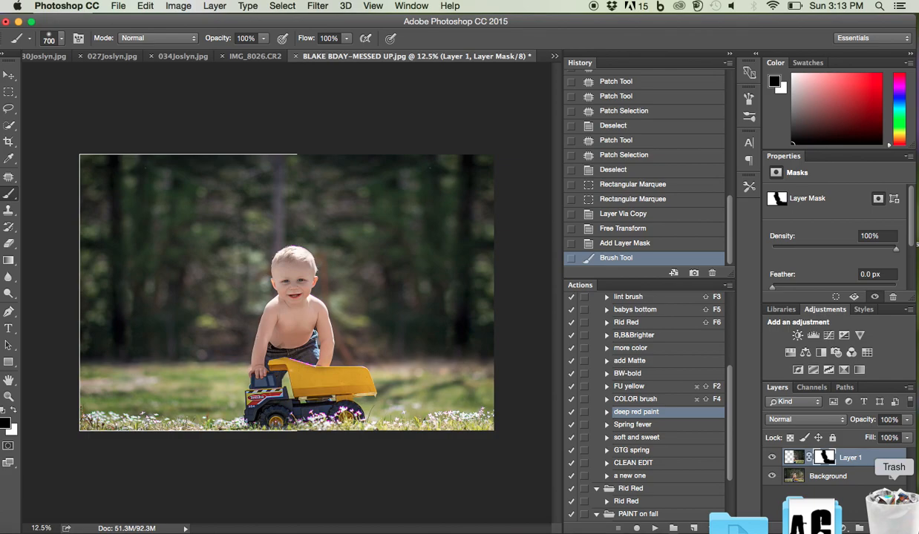
pyautogui.press('super+shift+e')
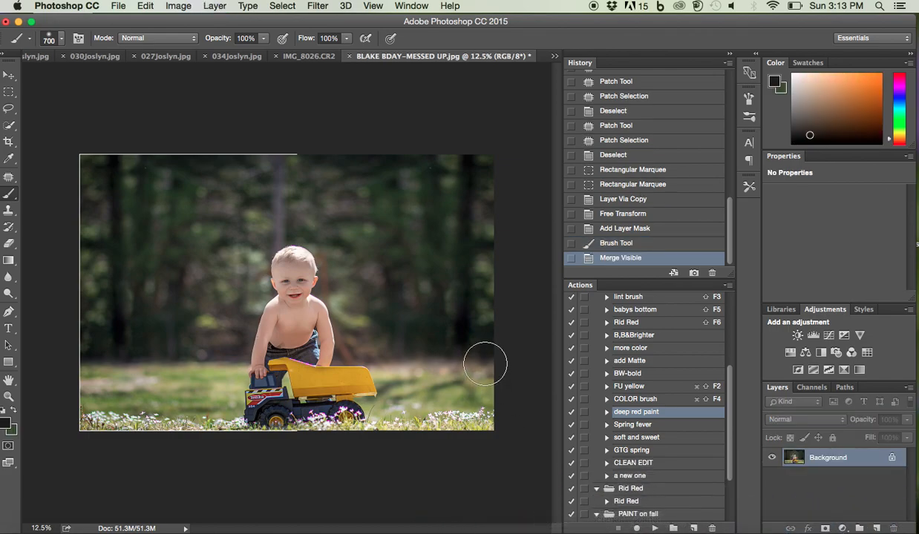
pyautogui.press('super+z')
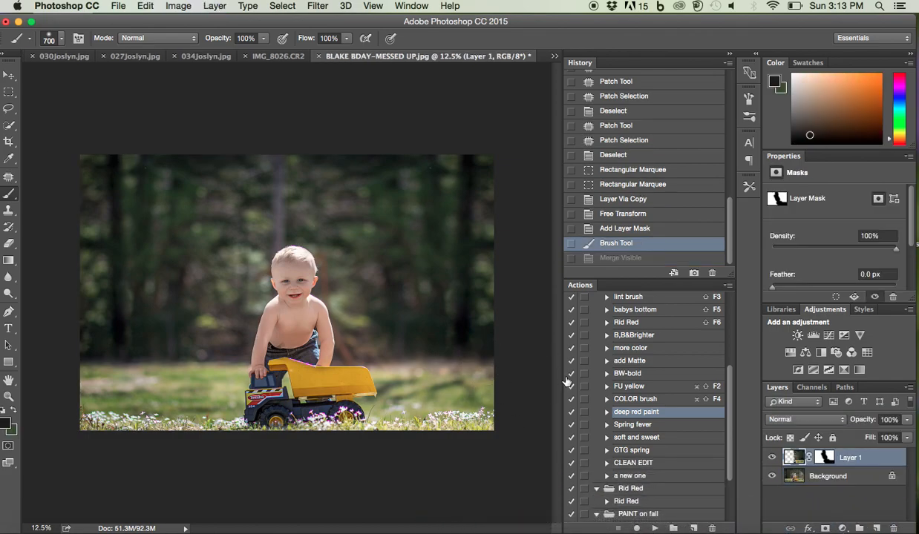
pyautogui.click(773, 458)
pyautogui.click(774, 459)
pyautogui.click(274, 406)
pyautogui.press('super+z')
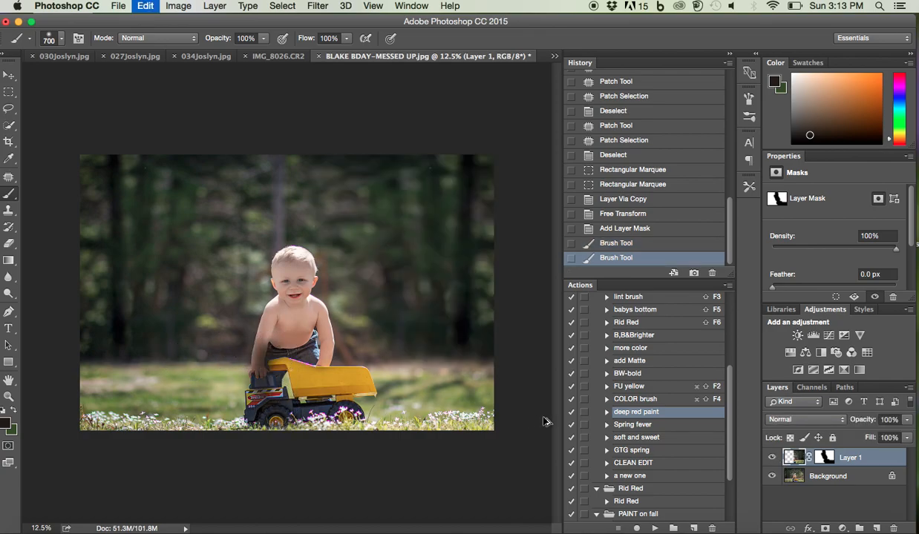
# Paint black on Layer 1's mask over the truck and the boy's lower body to restore the original pixels
pyautogui.click(824, 457)
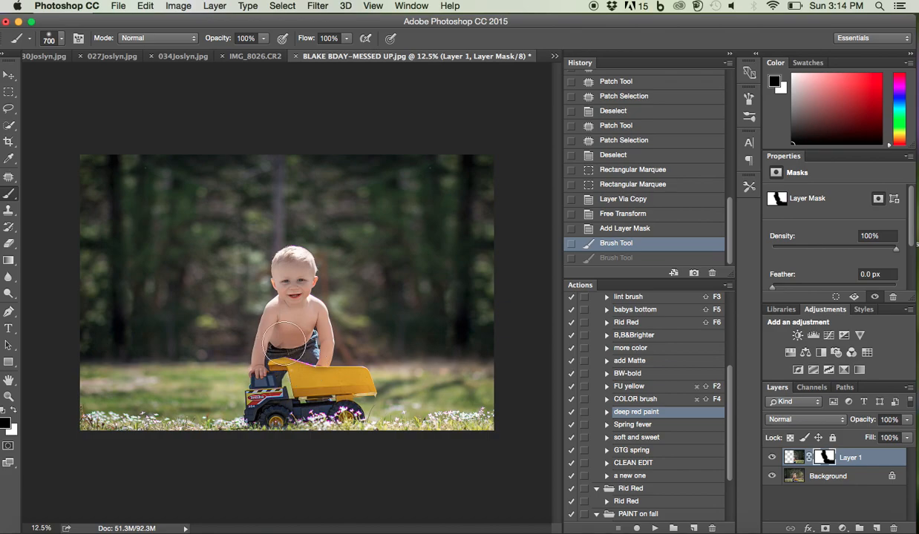
pyautogui.moveTo(256, 394); pyautogui.dragTo(373, 389)
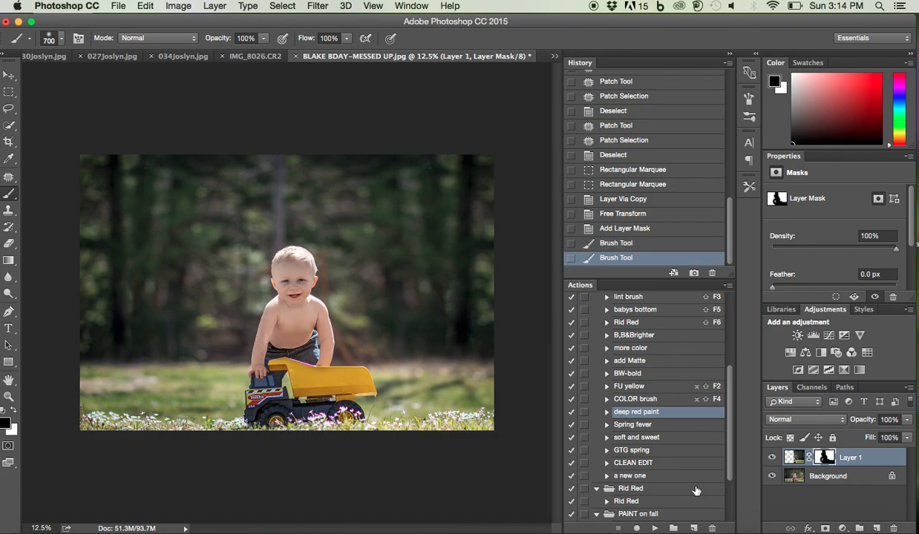
pyautogui.moveTo(295, 373); pyautogui.dragTo(291, 339)
# Compare the photo with Layer 1 hidden and shown, and merge all visible layers
pyautogui.click(772, 458)
pyautogui.click(772, 458)
pyautogui.click(772, 458)
pyautogui.click(772, 458)
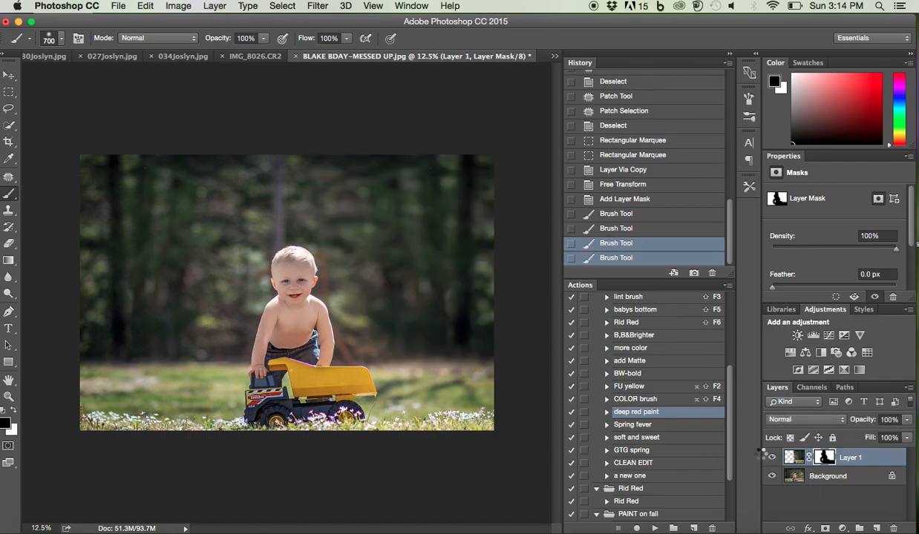
pyautogui.press('super+shift+e')
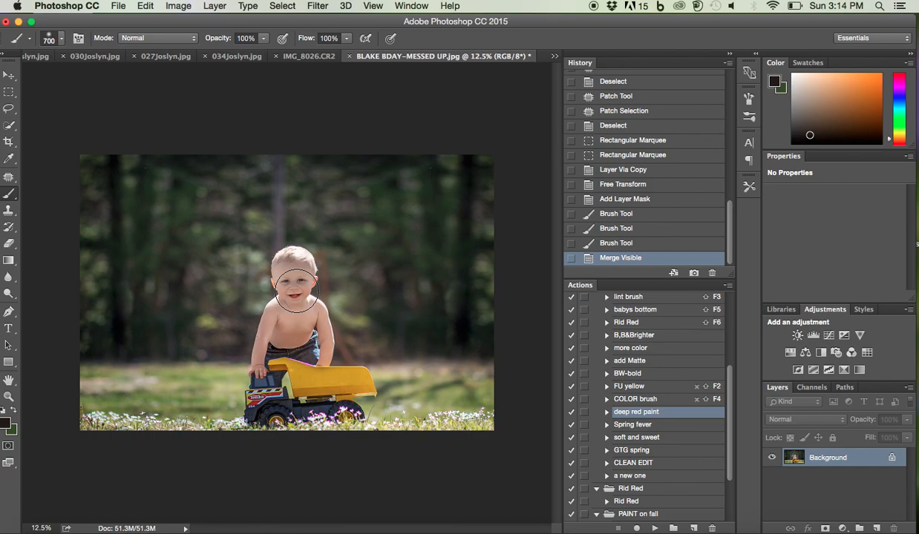
# Patch out the light tree trunk above the boy's head and the remaining traces near his hair
pyautogui.click(10, 179)
pyautogui.moveTo(272, 155)
pyautogui.mouseDown()
pyautogui.moveTo(267, 254)
pyautogui.moveTo(287, 241)
pyautogui.moveTo(275, 156)
pyautogui.mouseUp()
pyautogui.moveTo(286, 219); pyautogui.dragTo(224, 222)
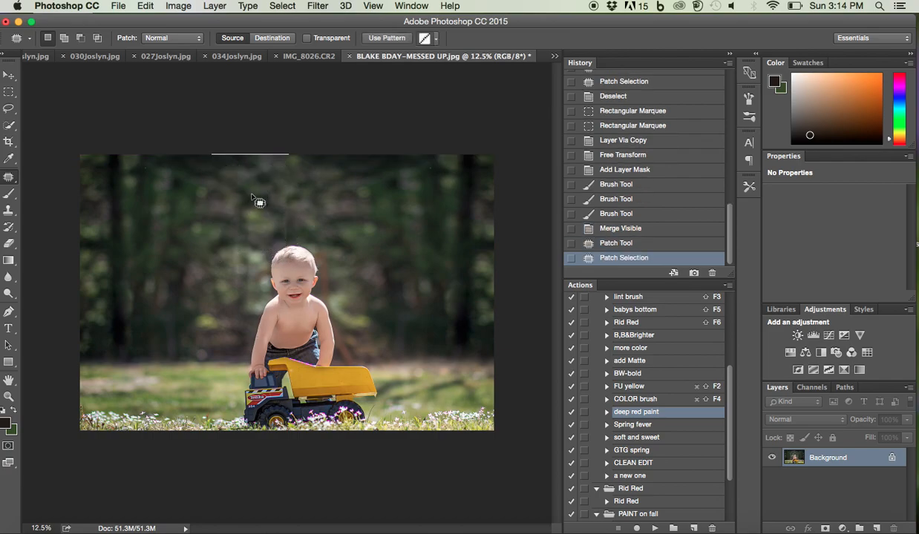
pyautogui.hotkey('ctrl', 'd')
pyautogui.moveTo(294, 250)
pyautogui.mouseDown()
pyautogui.moveTo(284, 197)
pyautogui.moveTo(279, 222)
pyautogui.moveTo(348, 201)
pyautogui.mouseUp()
pyautogui.hotkey('ctrl', 'd')
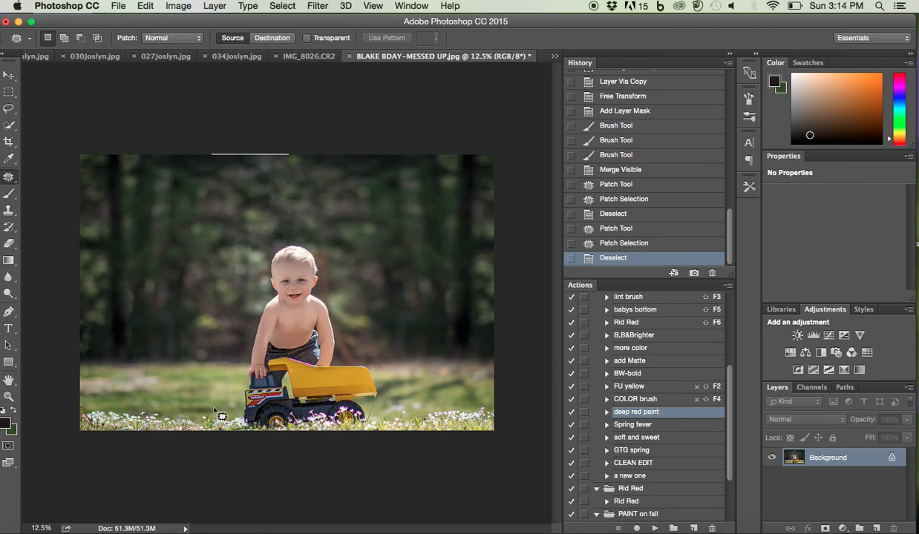
# Select the trees and grass around the boy and truck with the Quick Selection tool at brush size 250
pyautogui.click(6, 127)
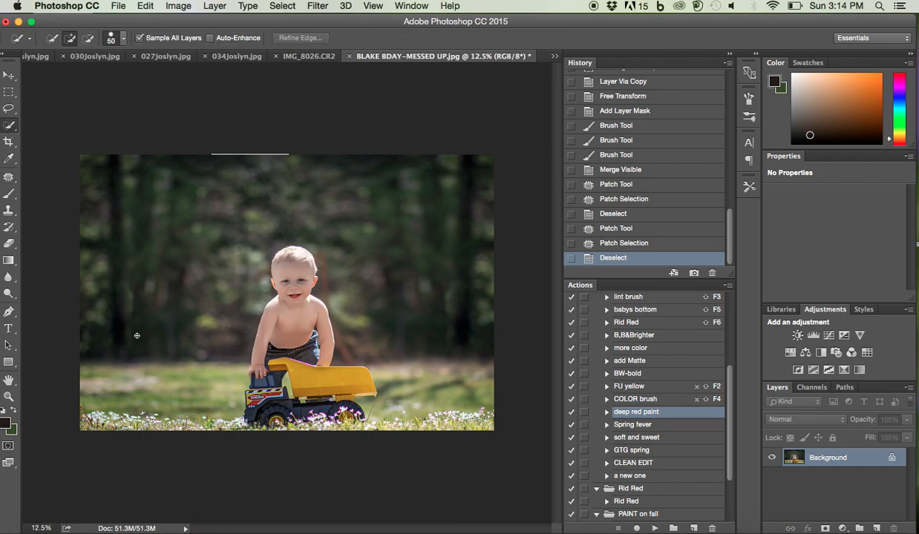
pyautogui.press(']')
pyautogui.press(']')
pyautogui.press(']')
pyautogui.press(']')
pyautogui.rightClick(11, 130)
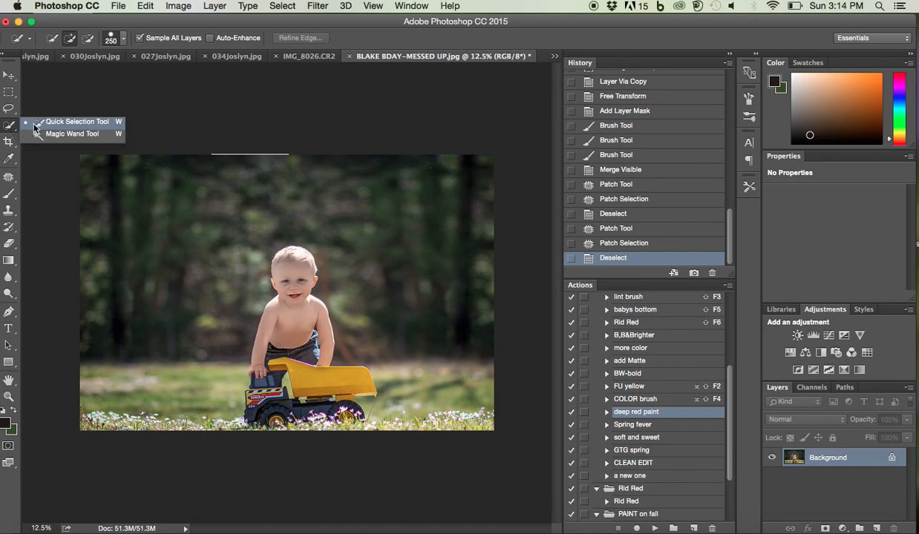
pyautogui.click(18, 130)
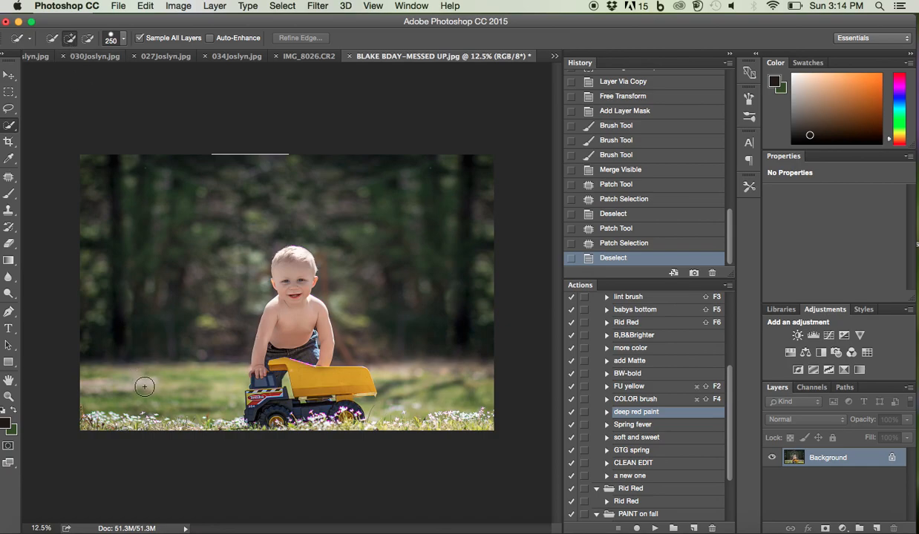
pyautogui.moveTo(165, 331)
pyautogui.mouseDown()
pyautogui.moveTo(132, 301)
pyautogui.moveTo(182, 211)
pyautogui.moveTo(265, 181)
pyautogui.moveTo(328, 186)
pyautogui.moveTo(364, 216)
pyautogui.moveTo(412, 302)
pyautogui.mouseUp()
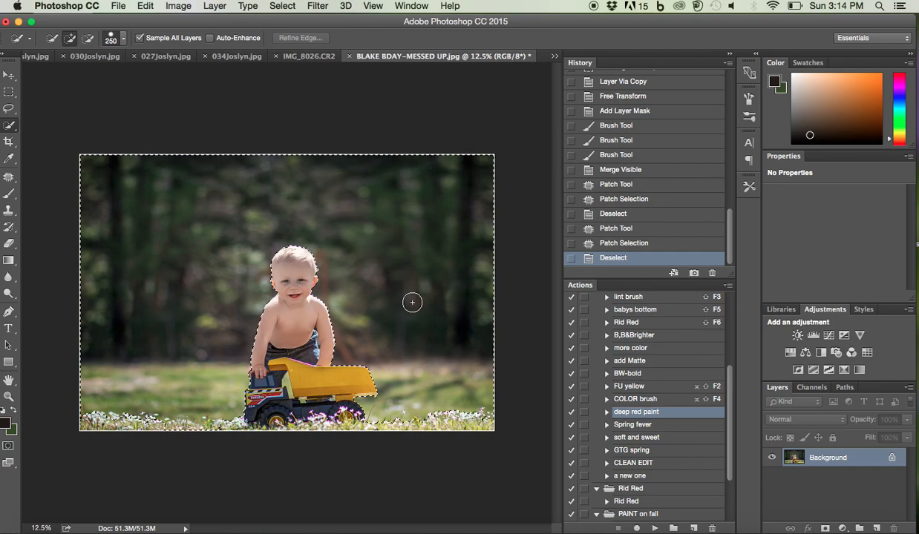
# Add the background gap between the boy's arm and jeans to the selection, using Quick Selection at brush size 35
pyautogui.press('[')
pyautogui.press('[')
pyautogui.press('[')
pyautogui.press('[')
pyautogui.press('[')
pyautogui.press('[')
pyautogui.press('super+equal')
pyautogui.press('super+equal')
pyautogui.press('super+equal')
pyautogui.press('super+equal')
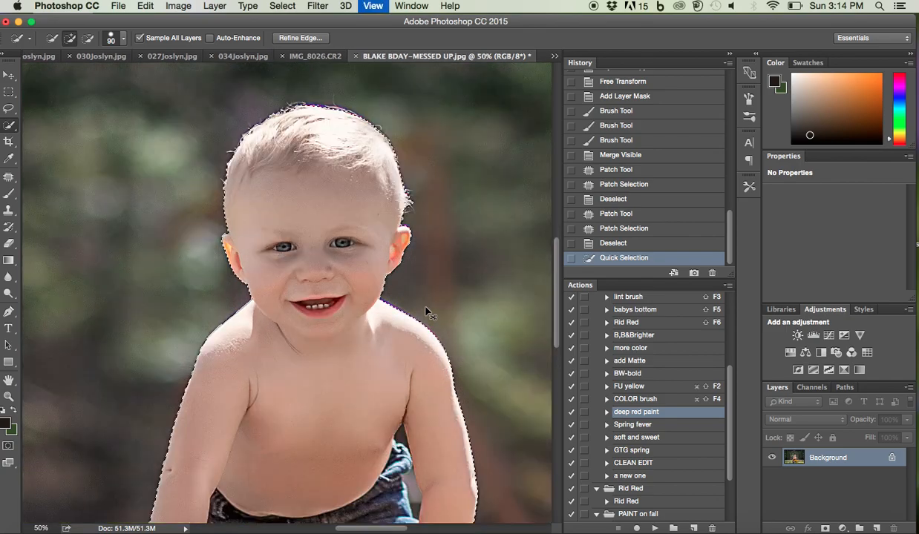
pyautogui.scroll(-3, 425, 307)
pyautogui.hscroll(2, 425, 307)
pyautogui.press('[')
pyautogui.press('[')
pyautogui.press('[')
pyautogui.press('[')
pyautogui.press('[')
pyautogui.press('[')
pyautogui.press('[')
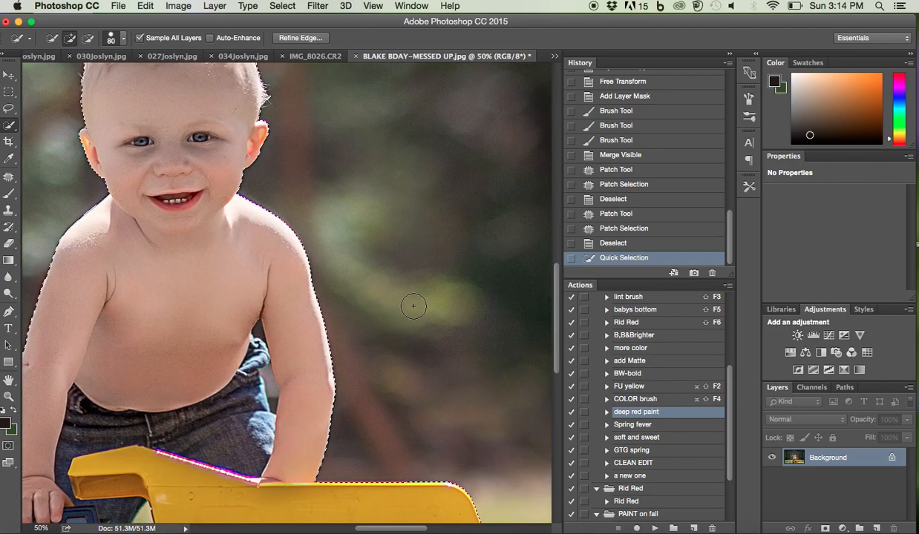
pyautogui.keyDown('alt'); pyautogui.click(268, 380); pyautogui.keyUp('alt')
pyautogui.moveTo(269, 381)
pyautogui.mouseDown()
pyautogui.moveTo(260, 331)
pyautogui.moveTo(340, 199)
pyautogui.mouseUp()
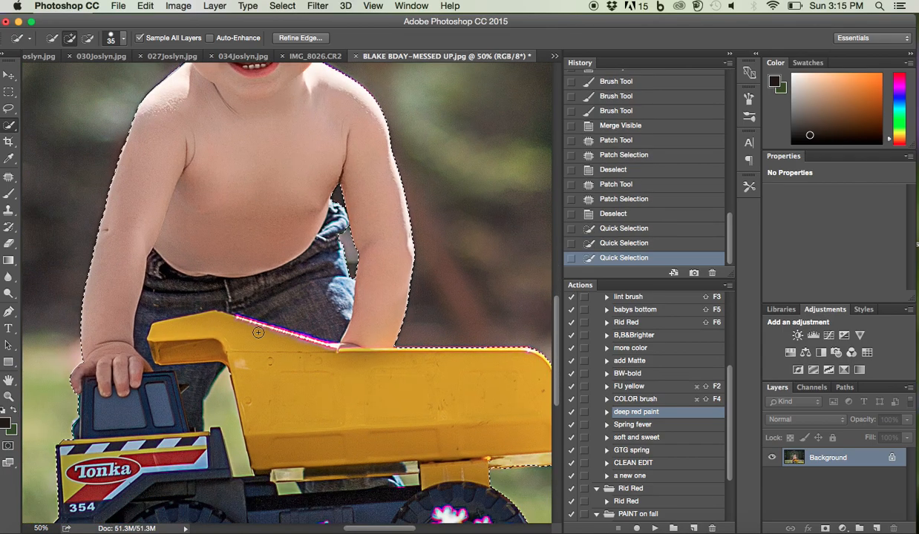
# Add the gap beside the boy's leg and the small openings under the dump bed to the selection, reducing the brush to 15
pyautogui.keyDown('alt'); pyautogui.click(221, 406); pyautogui.keyUp('alt')
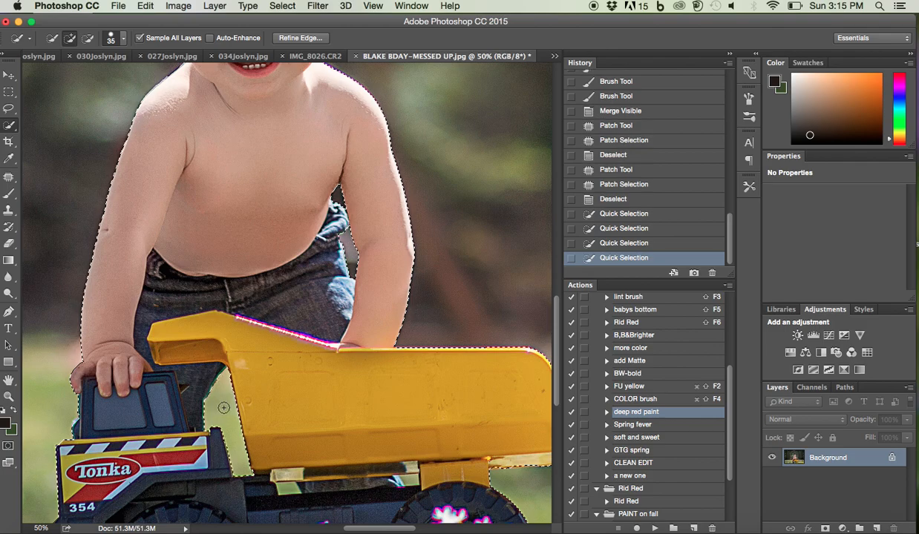
pyautogui.scroll(-5, 225, 413)
pyautogui.hscroll(-3, 225, 413)
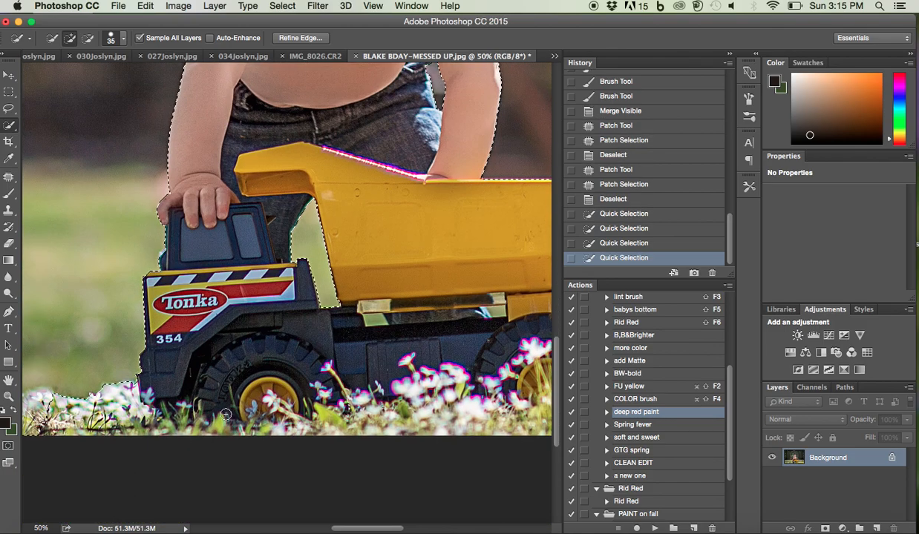
pyautogui.keyDown('alt'); pyautogui.click(374, 318); pyautogui.keyUp('alt')
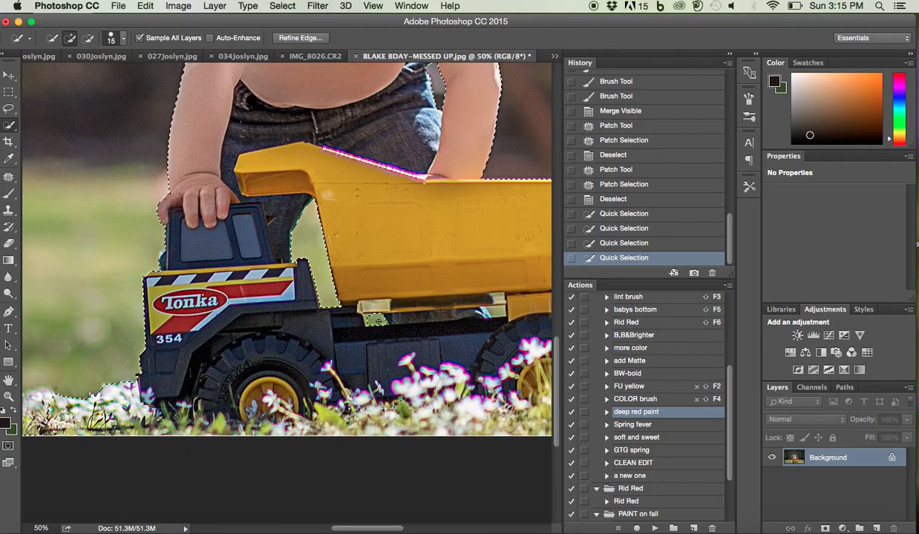
pyautogui.keyDown('alt'); pyautogui.click(480, 303); pyautogui.keyUp('alt')
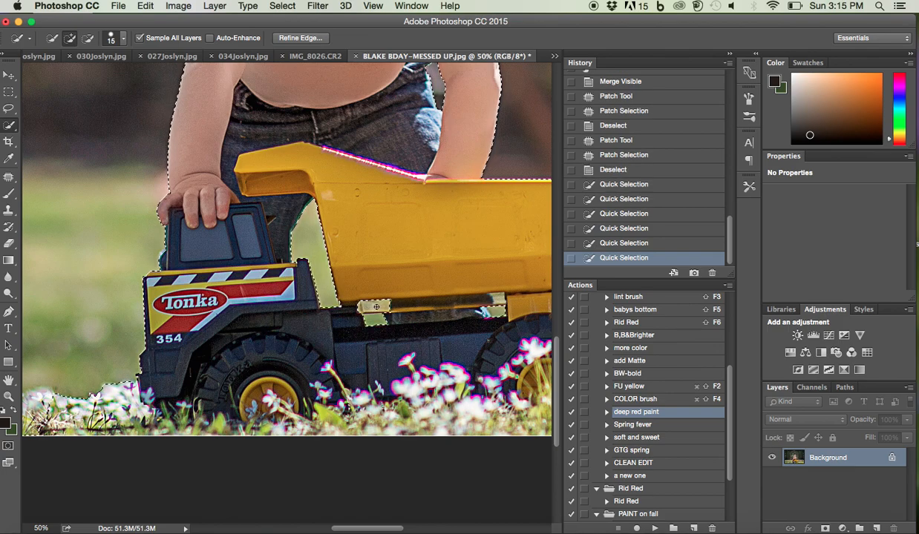
# Subtract the truck's pale trim strip beneath the dump bed from the selection at brush size 15
pyautogui.press('alt')
pyautogui.keyDown('alt'); pyautogui.click(376, 307); pyautogui.keyUp('alt')
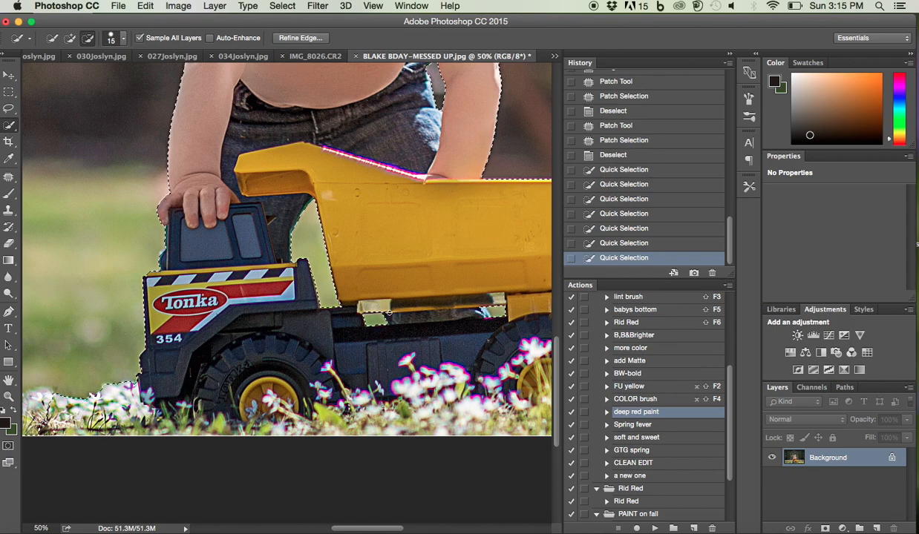
pyautogui.keyDown('alt'); pyautogui.click(471, 307); pyautogui.keyUp('alt')
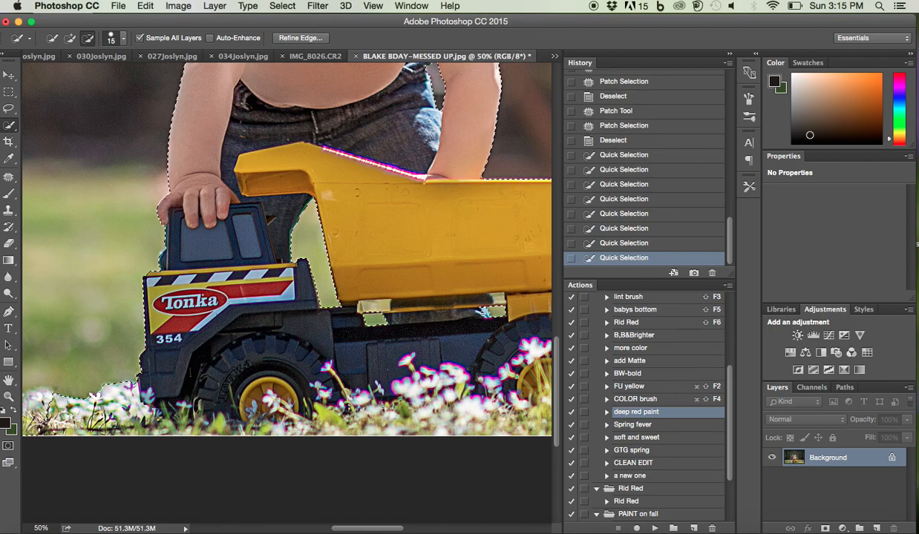
pyautogui.keyDown('alt'); pyautogui.click(468, 304); pyautogui.keyUp('alt')
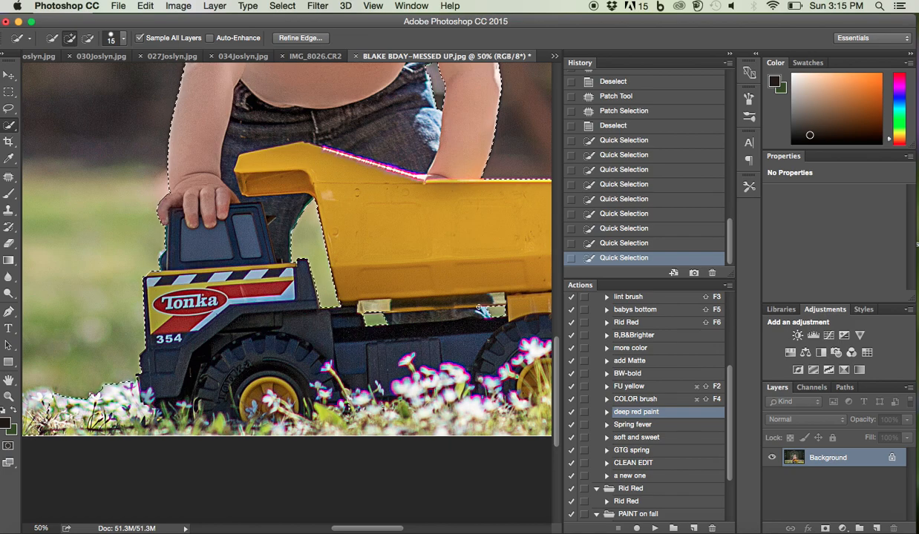
# Subtract the foreground grass and flowers in front of the truck cab from the background selection
pyautogui.scroll(-5, 469, 307)
pyautogui.hscroll(-10, 470, 307)
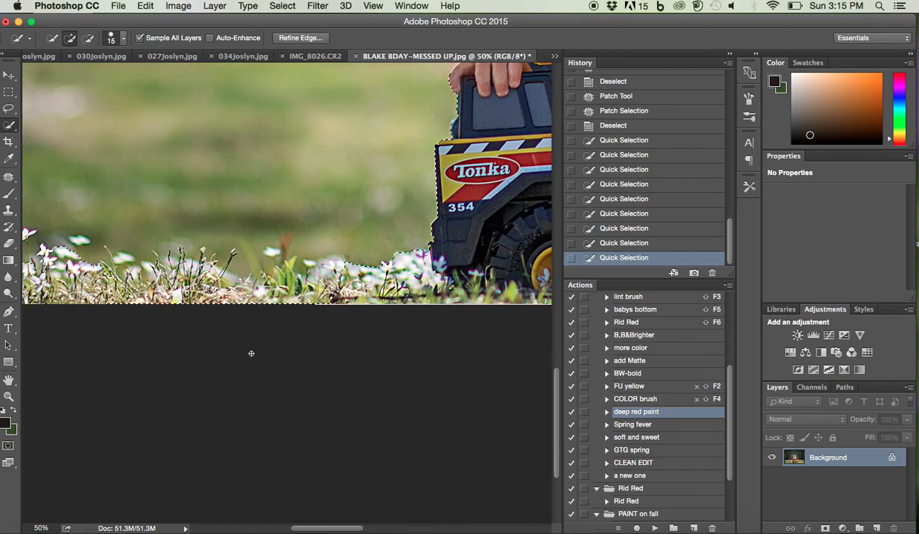
pyautogui.scroll(-2, 251, 354)
pyautogui.hscroll(-4, 251, 354)
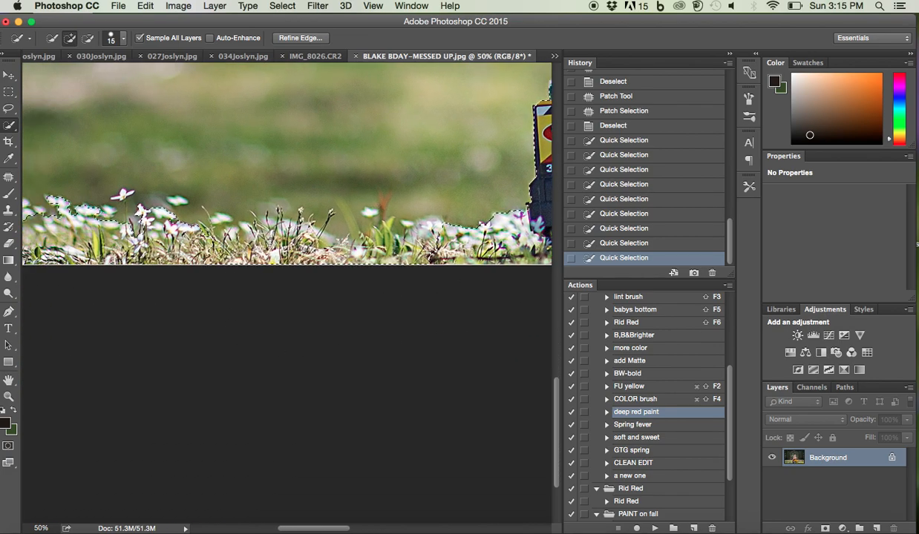
pyautogui.keyDown('alt'); pyautogui.click(207, 233); pyautogui.keyUp('alt')
pyautogui.moveTo(238, 244); pyautogui.dragTo(423, 255)
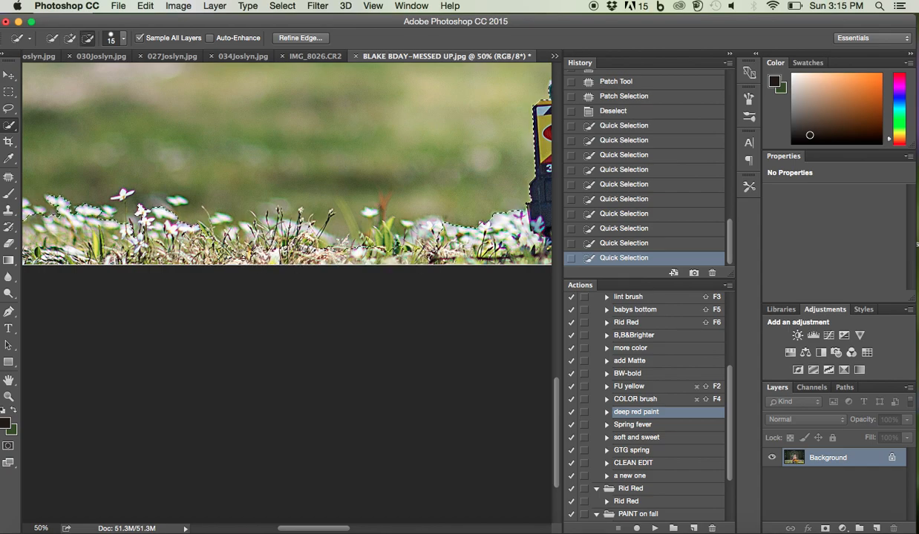
# Start Refine Edge on the selection and brush along the boy's hair outline with the Refine Radius tool at size 20
pyautogui.scroll(-5, 302, 143)
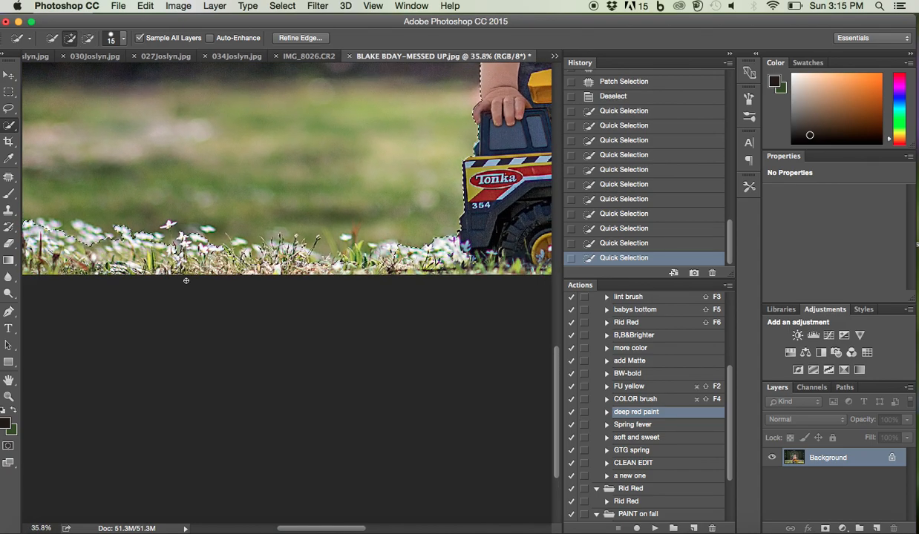
pyautogui.scroll(2, 302, 142)
pyautogui.hscroll(4, 302, 143)
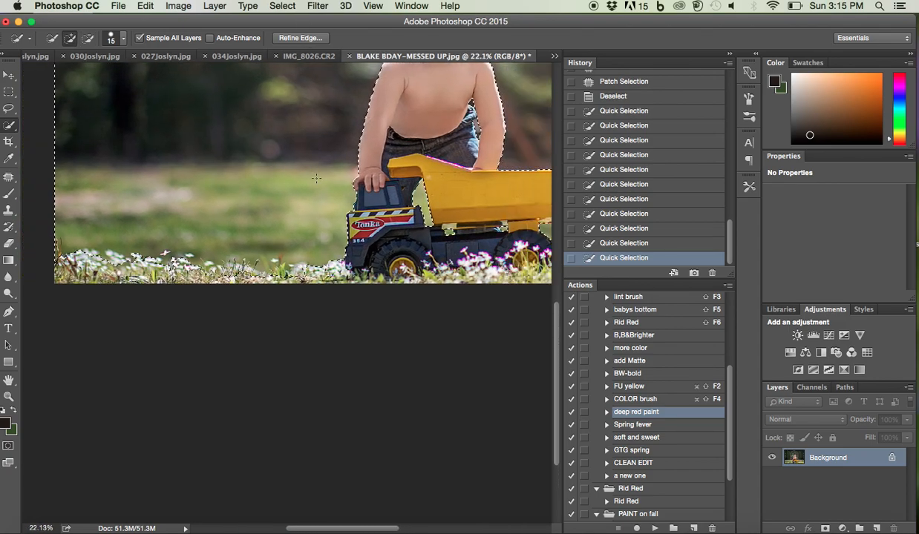
pyautogui.click(301, 37)
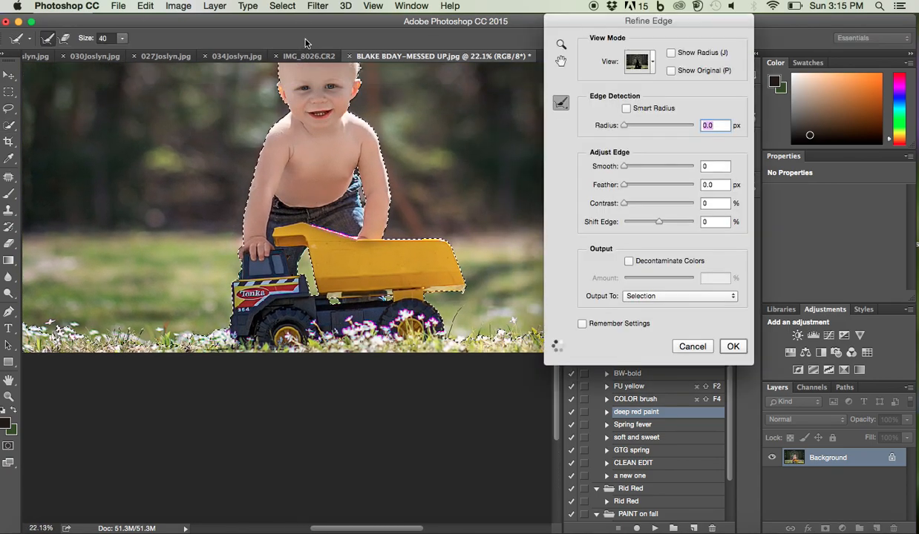
pyautogui.scroll(5, 341, 190)
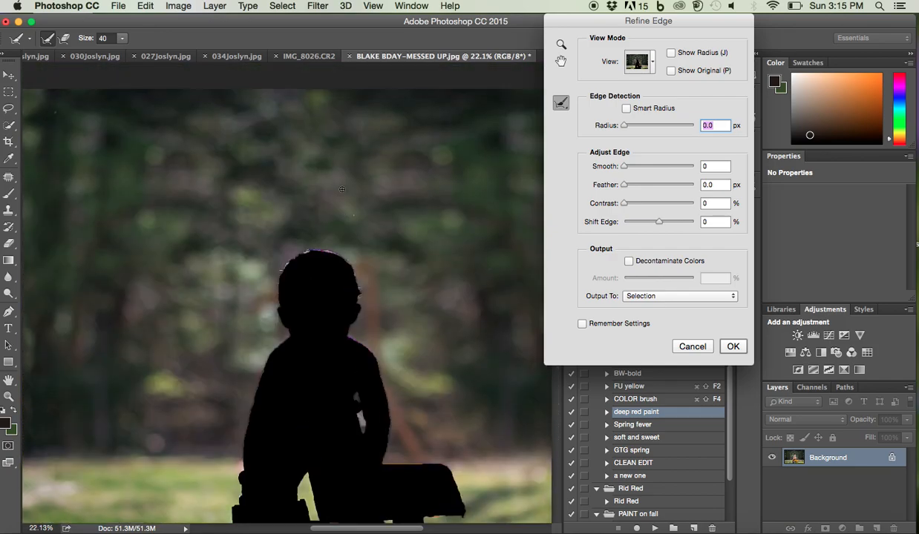
pyautogui.scroll(3, 281, 319)
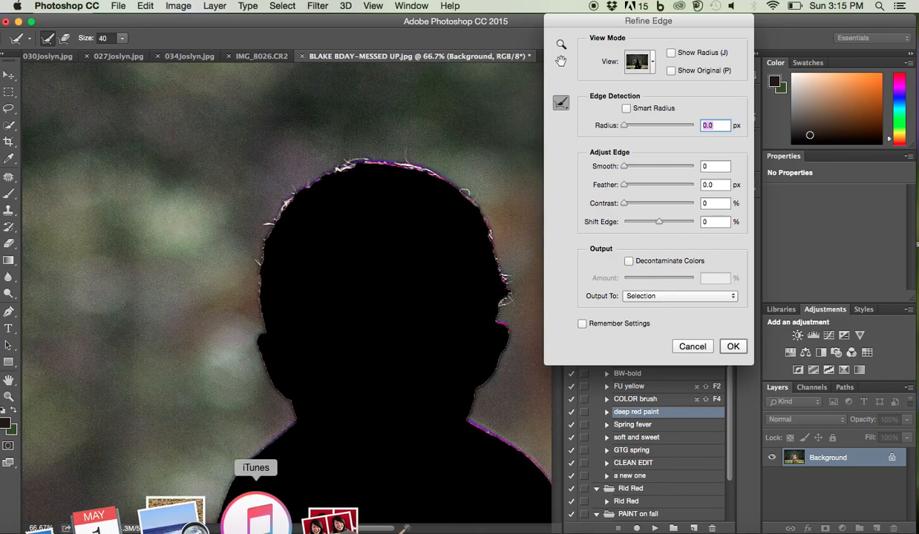
pyautogui.press('[')
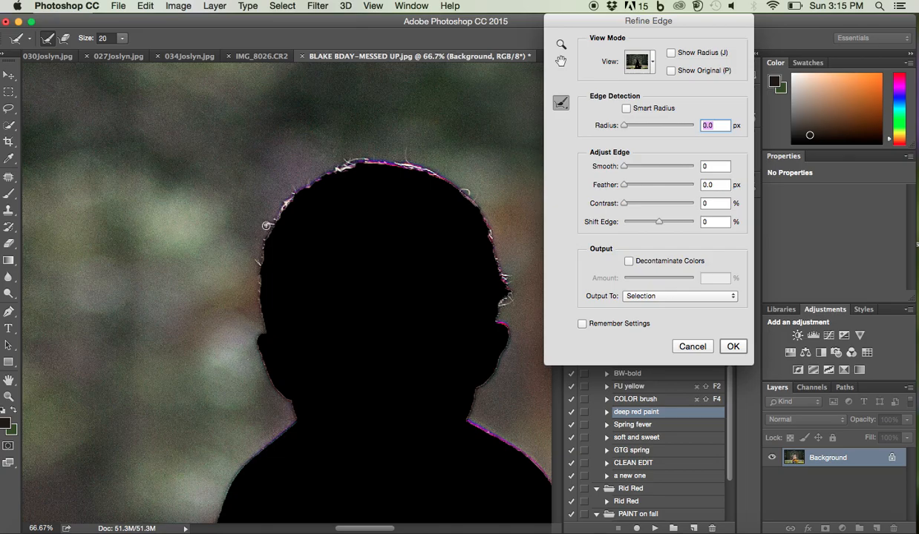
pyautogui.moveTo(273, 223)
pyautogui.mouseDown()
pyautogui.moveTo(257, 313)
pyautogui.moveTo(261, 273)
pyautogui.moveTo(268, 327)
pyautogui.moveTo(273, 215)
pyautogui.moveTo(297, 191)
pyautogui.moveTo(272, 220)
pyautogui.moveTo(292, 195)
pyautogui.moveTo(353, 168)
pyautogui.moveTo(321, 169)
pyautogui.moveTo(358, 156)
pyautogui.moveTo(379, 158)
pyautogui.moveTo(358, 166)
pyautogui.moveTo(410, 165)
pyautogui.moveTo(442, 179)
pyautogui.mouseUp()
pyautogui.moveTo(405, 152)
pyautogui.mouseDown()
pyautogui.moveTo(482, 201)
pyautogui.moveTo(489, 224)
pyautogui.moveTo(456, 169)
pyautogui.moveTo(514, 296)
pyautogui.moveTo(496, 322)
pyautogui.mouseUp()
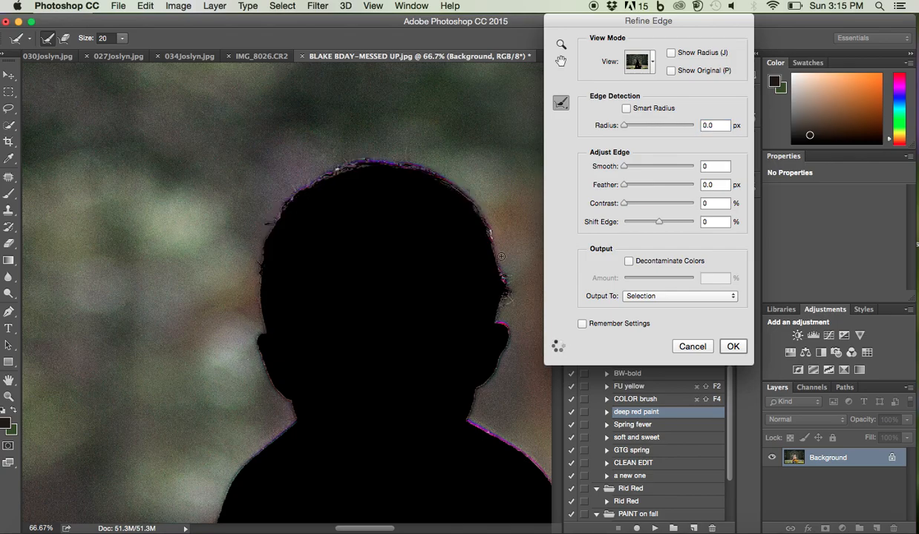
# Turn on Smart Radius with a 0.7 px radius and brush over the remaining stray hairs on the boy's head
pyautogui.moveTo(489, 230)
pyautogui.mouseDown()
pyautogui.moveTo(493, 246)
pyautogui.moveTo(476, 230)
pyautogui.mouseUp()
pyautogui.click(625, 126)
pyautogui.moveTo(332, 169)
pyautogui.mouseDown()
pyautogui.moveTo(364, 162)
pyautogui.moveTo(376, 177)
pyautogui.mouseUp()
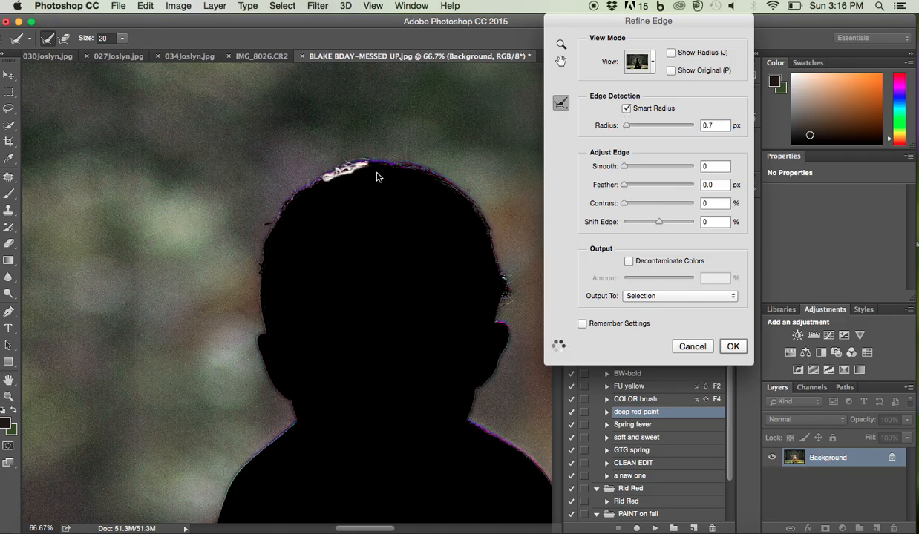
# Refine the edge of the grass and flowers in front of the truck cab with the brush at size 90
pyautogui.scroll(-3, 325, 187)
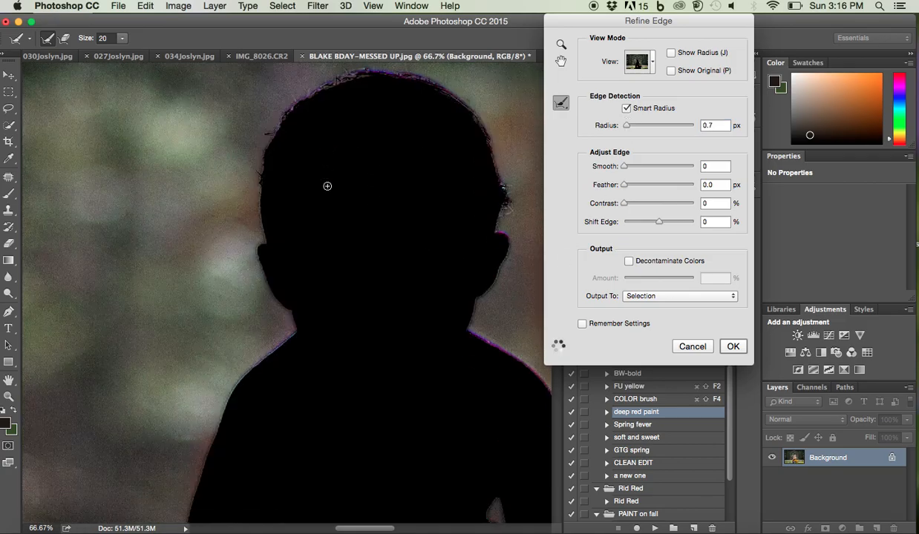
pyautogui.scroll(-5, 328, 186)
pyautogui.scroll(-5, 216, 397)
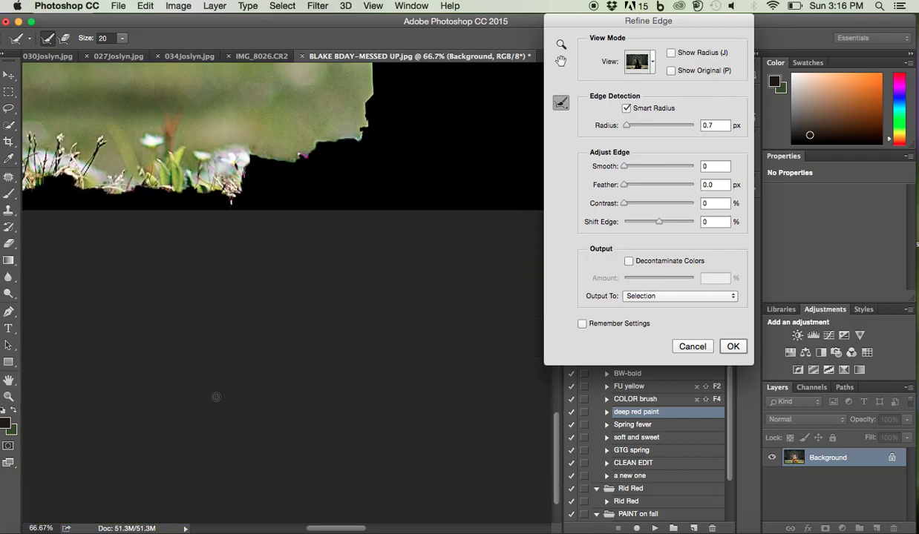
pyautogui.press('super+minus')
pyautogui.press('super+minus')
pyautogui.press('super+minus')
pyautogui.press('super+minus')
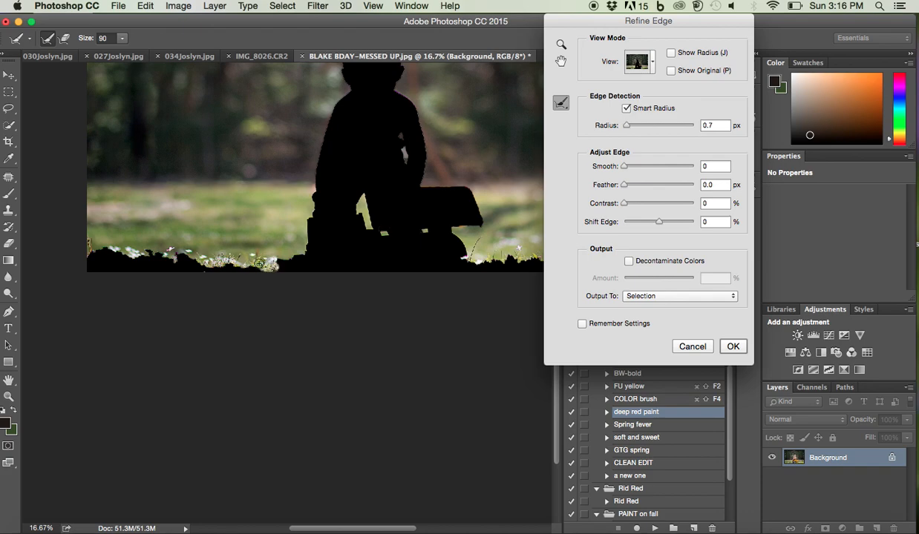
pyautogui.moveTo(213, 263)
pyautogui.mouseDown()
pyautogui.moveTo(154, 247)
pyautogui.moveTo(89, 247)
pyautogui.mouseUp()
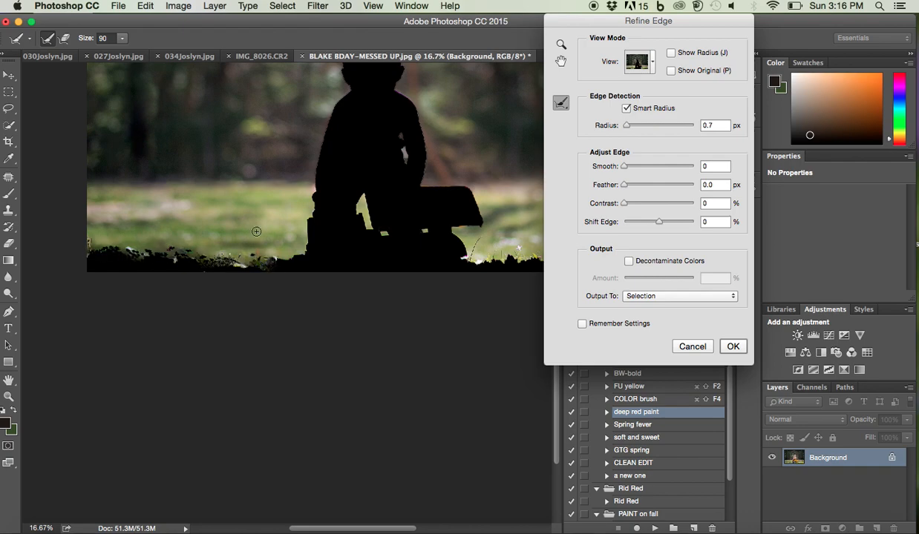
# Refine the edge of the grass and flowers behind the truck's rear wheel out to the photo's border at size 90
pyautogui.hscroll(5, 334, 258)
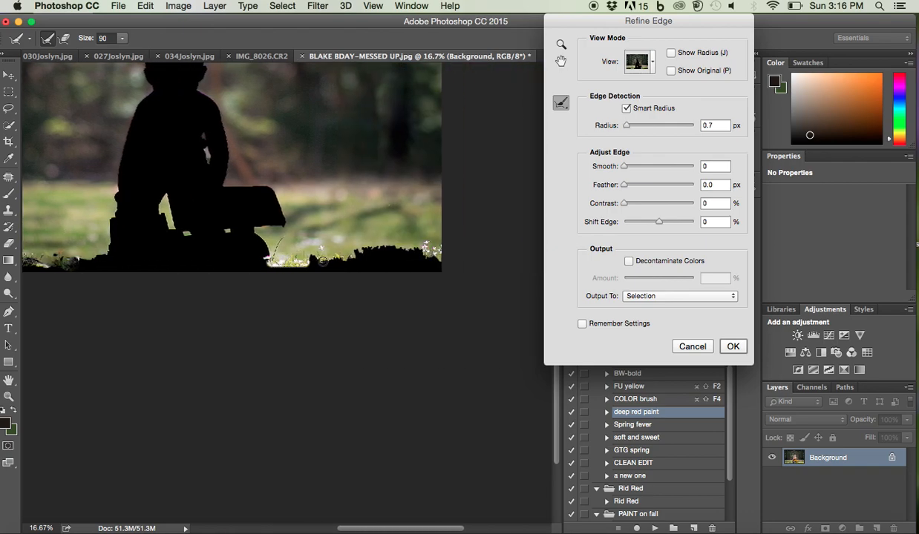
pyautogui.moveTo(318, 249)
pyautogui.mouseDown()
pyautogui.moveTo(413, 252)
pyautogui.moveTo(426, 243)
pyautogui.mouseUp()
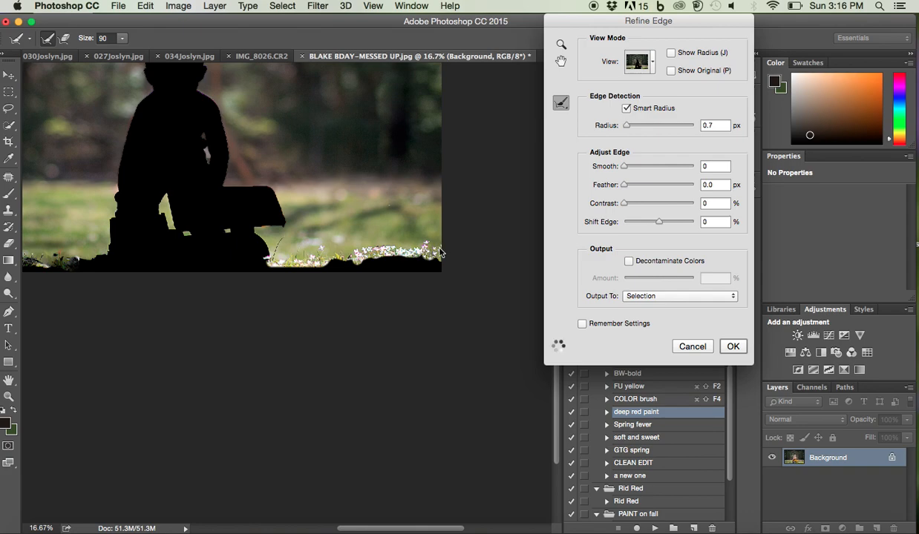
pyautogui.moveTo(370, 250); pyautogui.dragTo(377, 249)
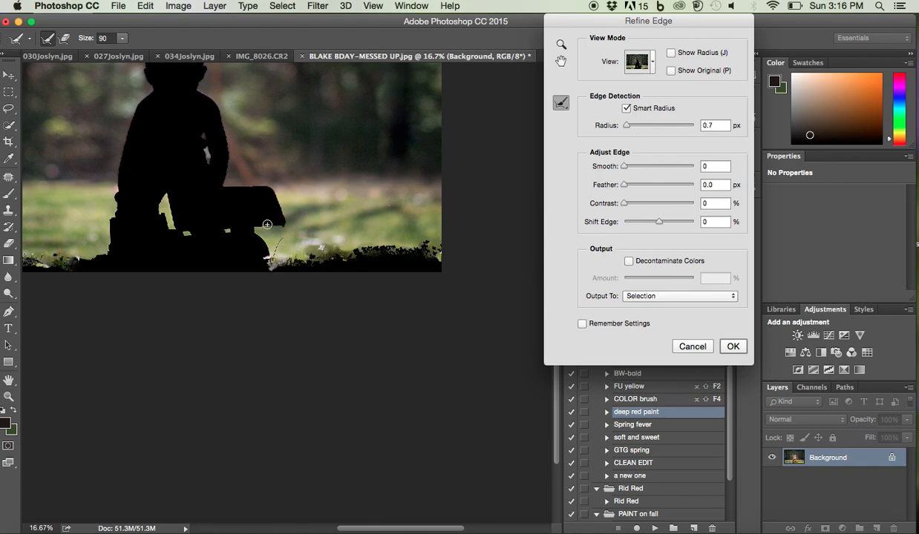
# Set Feather to 0.3 px and refine the underside and rear edge of the dump bed at brush size 45
pyautogui.scroll(3, 269, 219)
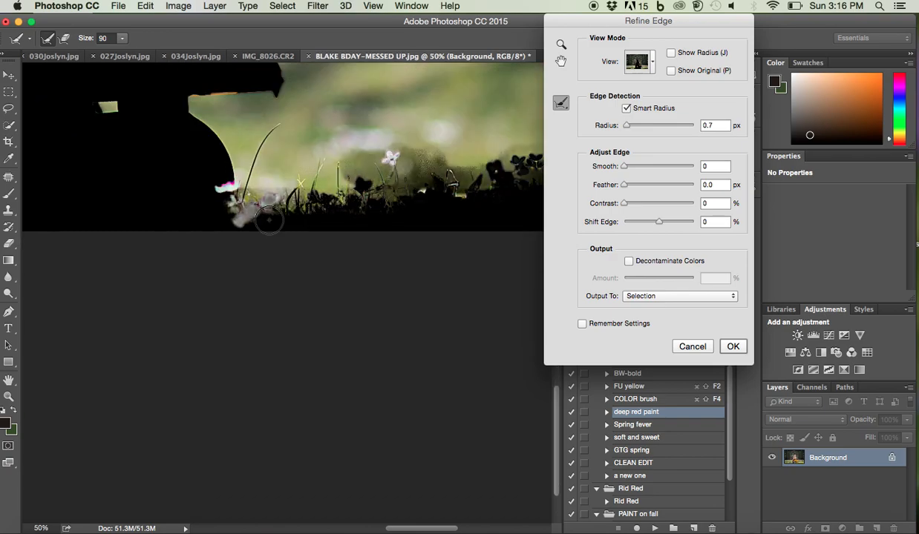
pyautogui.press('[')
pyautogui.press('[')
pyautogui.press('[')
pyautogui.press('[')
pyautogui.press('[')
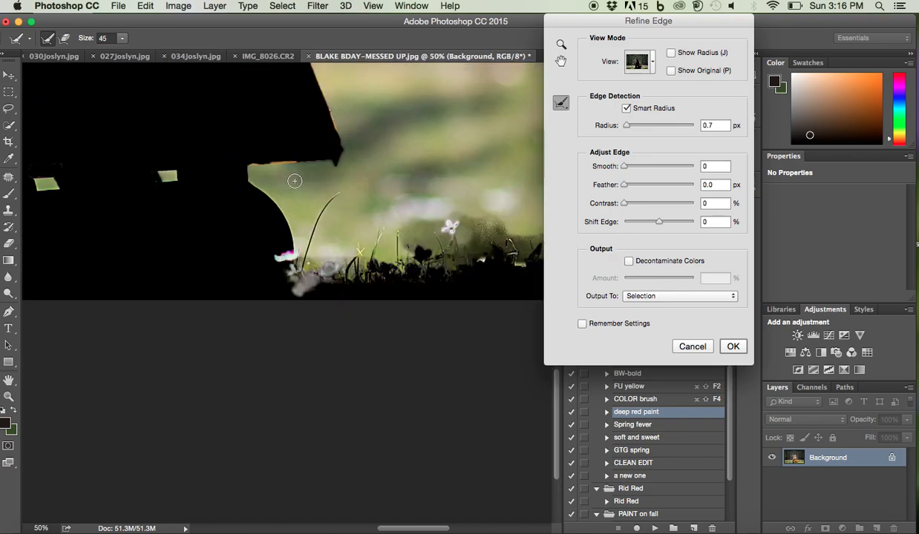
pyautogui.moveTo(624, 185); pyautogui.dragTo(625, 187)
pyautogui.moveTo(244, 177)
pyautogui.mouseDown()
pyautogui.moveTo(248, 165)
pyautogui.moveTo(273, 159)
pyautogui.moveTo(293, 168)
pyautogui.mouseUp()
pyautogui.scroll(6, 365, 195)
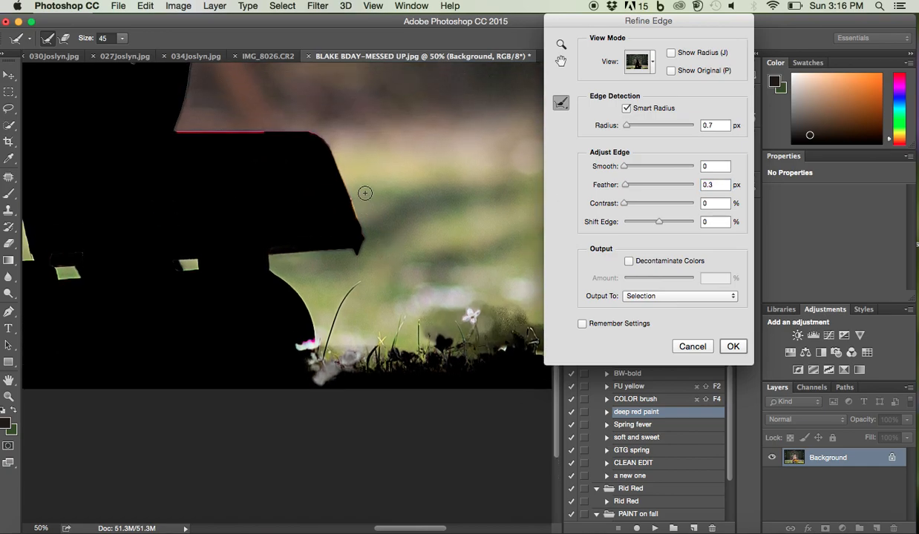
pyautogui.moveTo(343, 178); pyautogui.dragTo(354, 216)
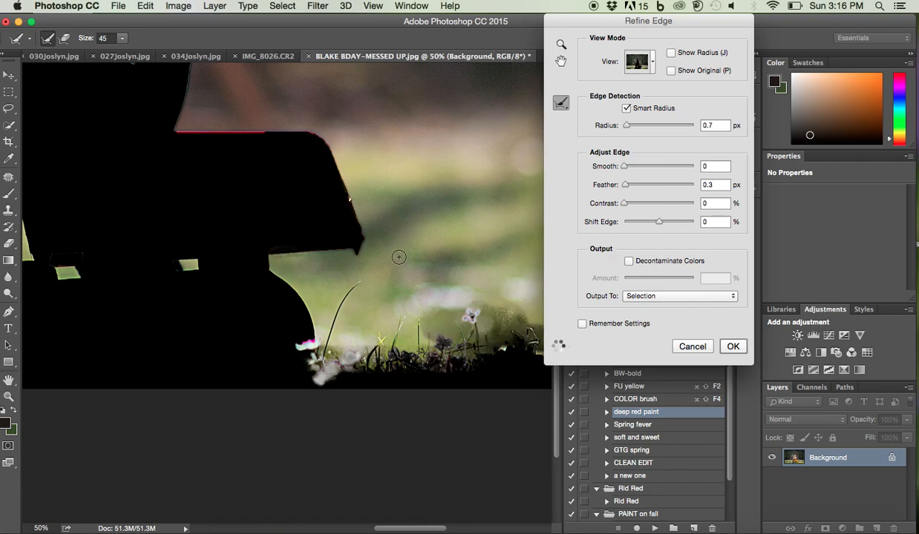
# Refine the top edge of the dump bed next to the boy's arm, reducing the brush to 40 and 30
pyautogui.scroll(5, 398, 256)
pyautogui.press('[')
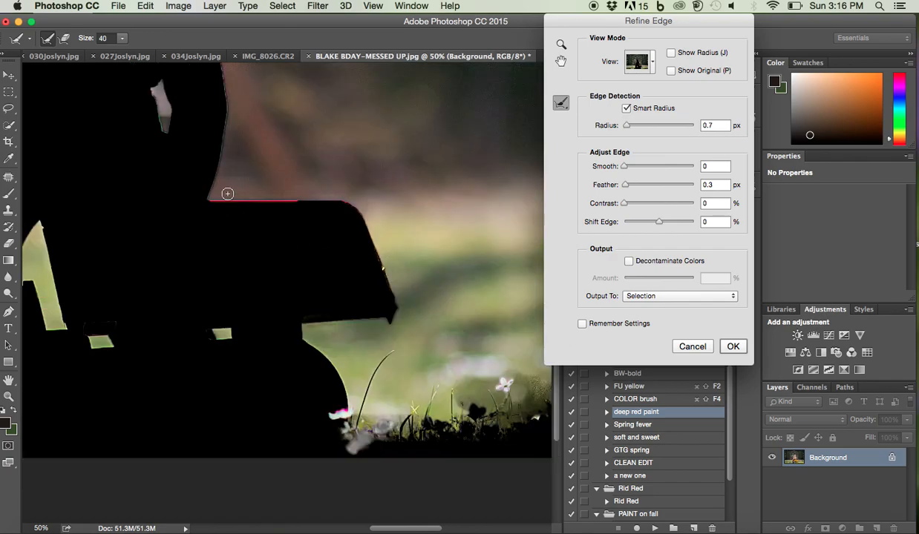
pyautogui.moveTo(227, 194)
pyautogui.mouseDown()
pyautogui.moveTo(208, 198)
pyautogui.moveTo(301, 198)
pyautogui.moveTo(213, 205)
pyautogui.mouseUp()
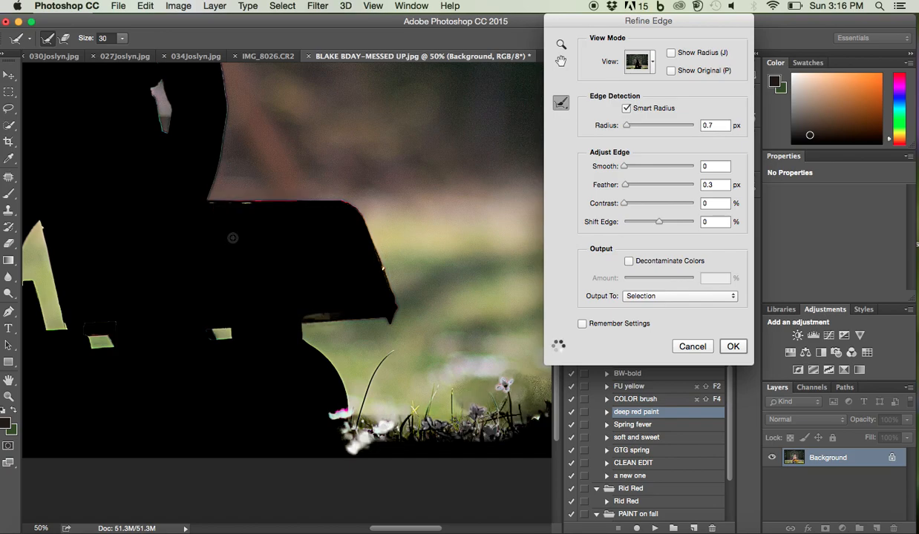
pyautogui.hscroll(-3, 199, 209)
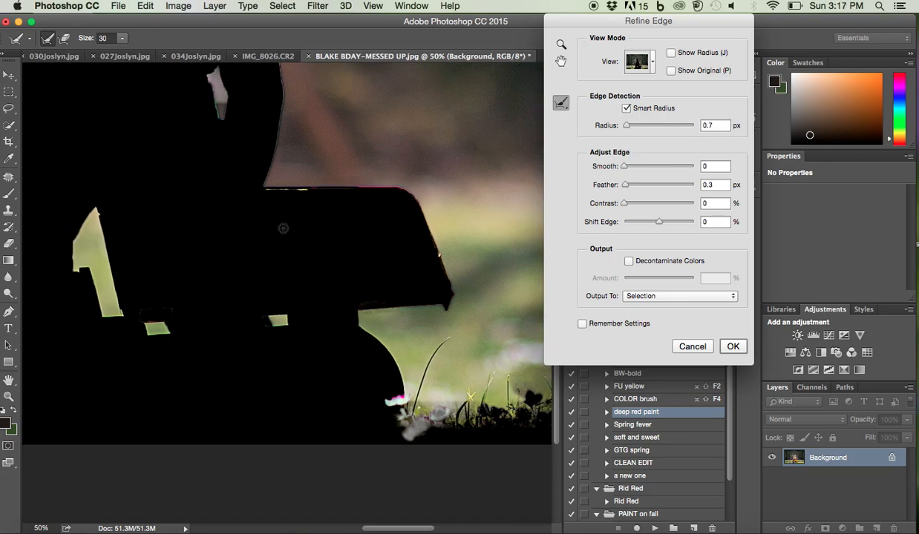
# Set Contrast to 28% and refine the dump bed's top edge beside the boy's arm at brush size 9
pyautogui.moveTo(631, 208); pyautogui.dragTo(635, 203)
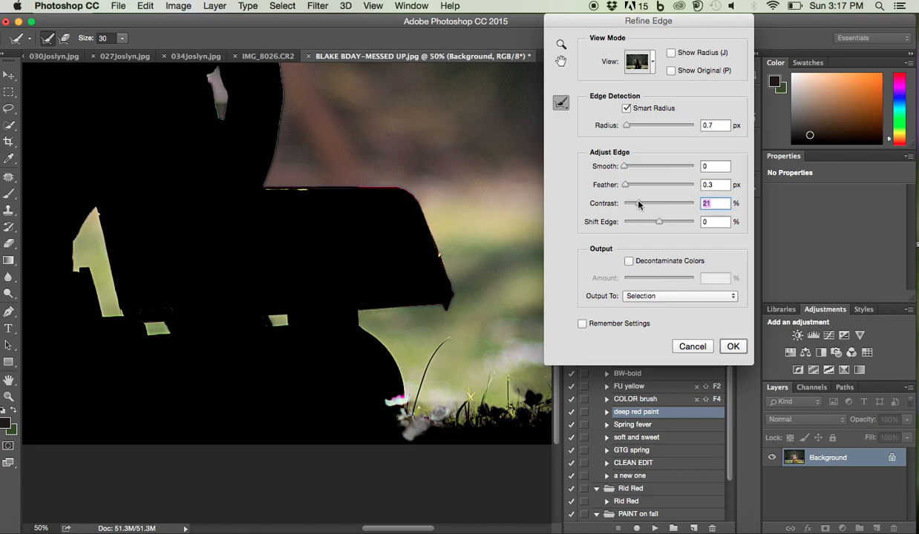
pyautogui.click(628, 205)
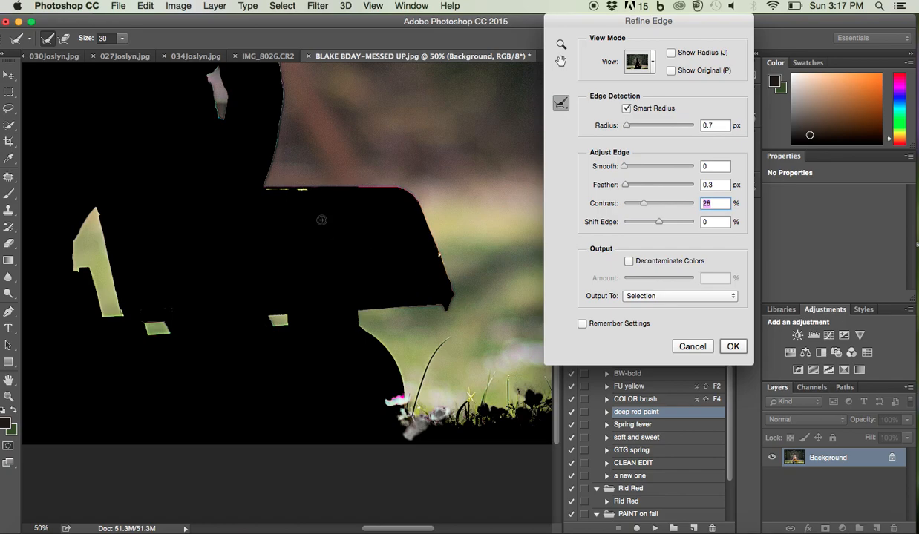
pyautogui.moveTo(260, 188); pyautogui.dragTo(304, 188)
pyautogui.moveTo(298, 189); pyautogui.dragTo(312, 189)
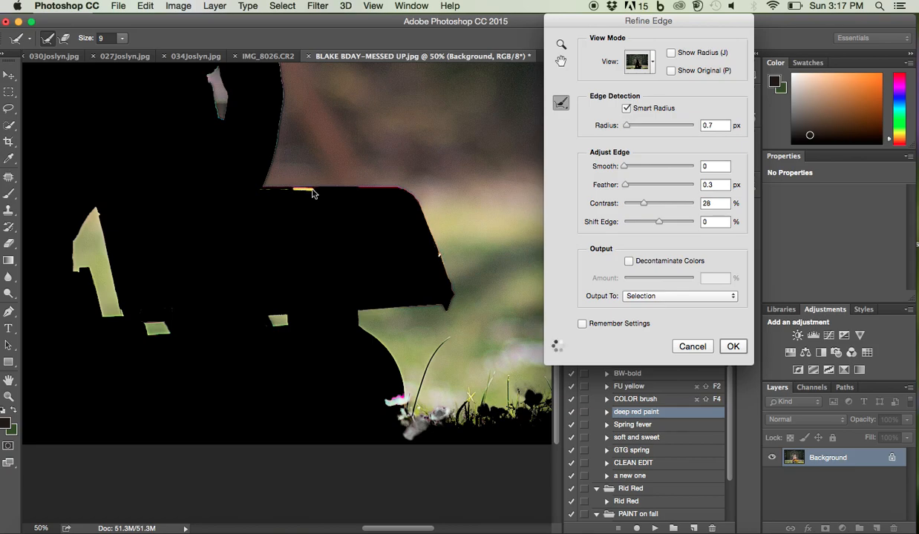
# Refine the hair edge above the boy's ear and the grass tips in front of the truck at brush size 35
pyautogui.scroll(5, 313, 195)
pyautogui.scroll(4, 313, 196)
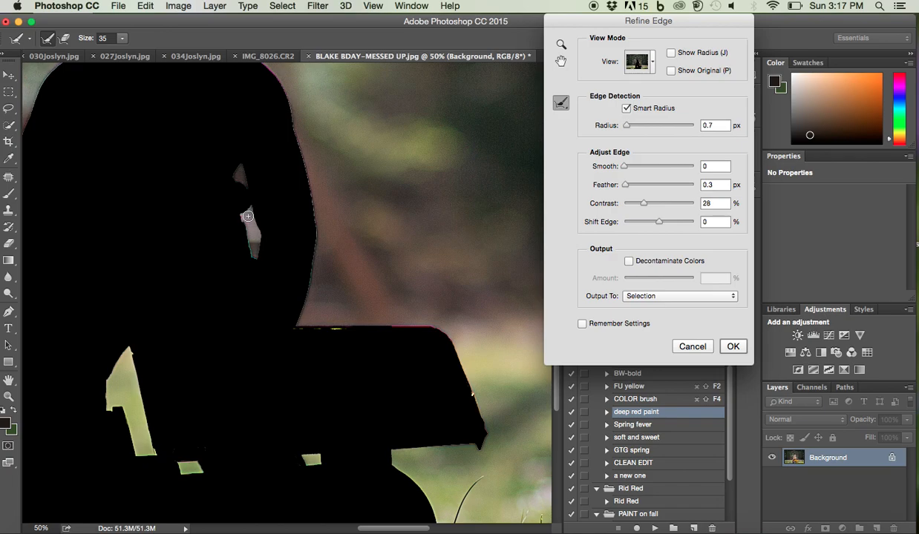
pyautogui.scroll(5, 175, 324)
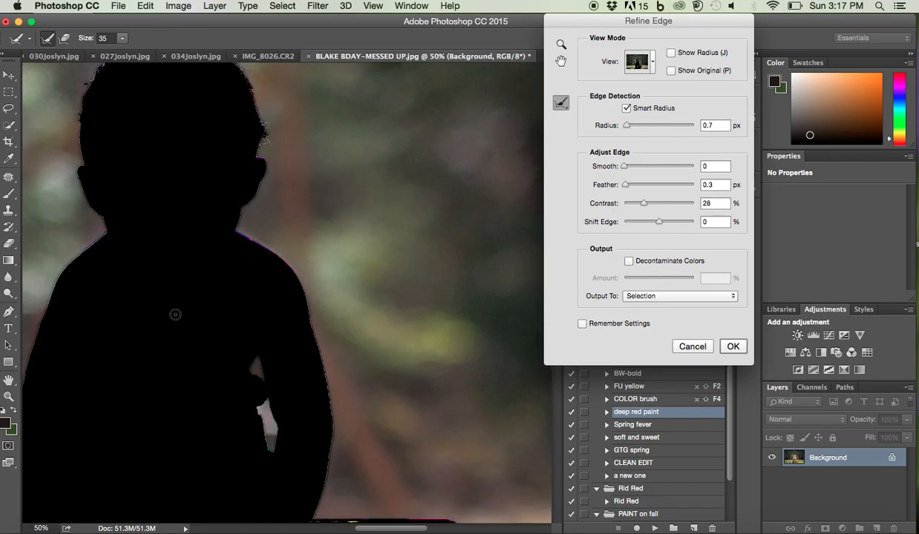
pyautogui.moveTo(269, 138); pyautogui.dragTo(261, 140)
pyautogui.scroll(-10, 299, 157)
pyautogui.hscroll(-10, 299, 157)
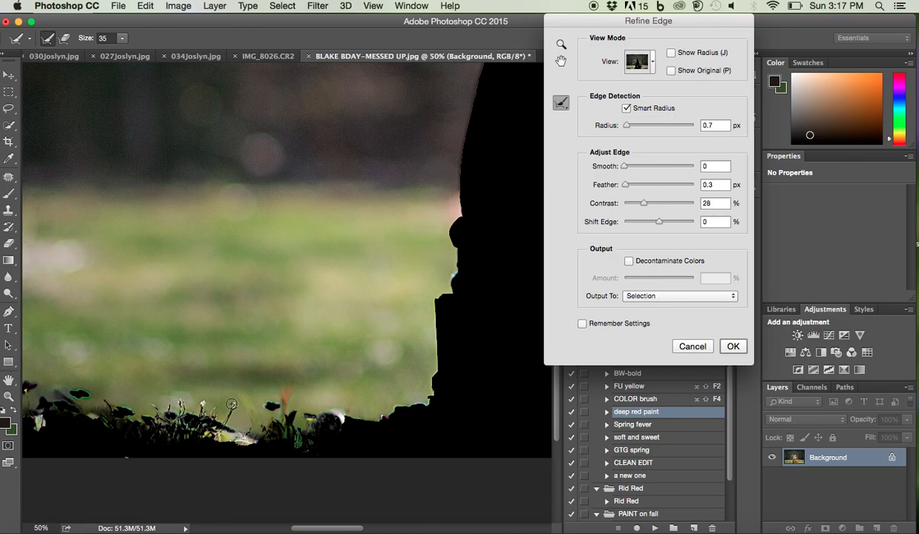
pyautogui.moveTo(204, 418); pyautogui.dragTo(186, 406)
# Output the refined edge as a Selection and apply Refine Edge
pyautogui.press('super+0')
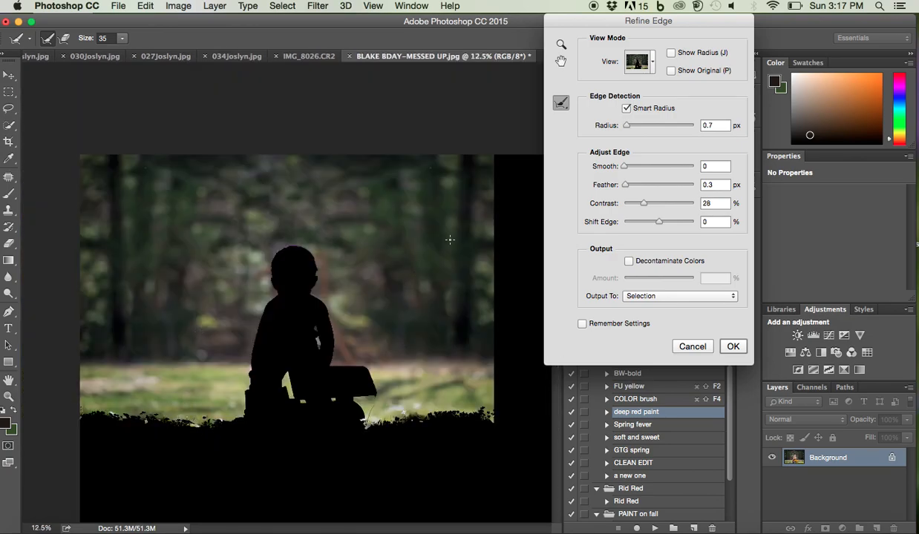
pyautogui.click(655, 297)
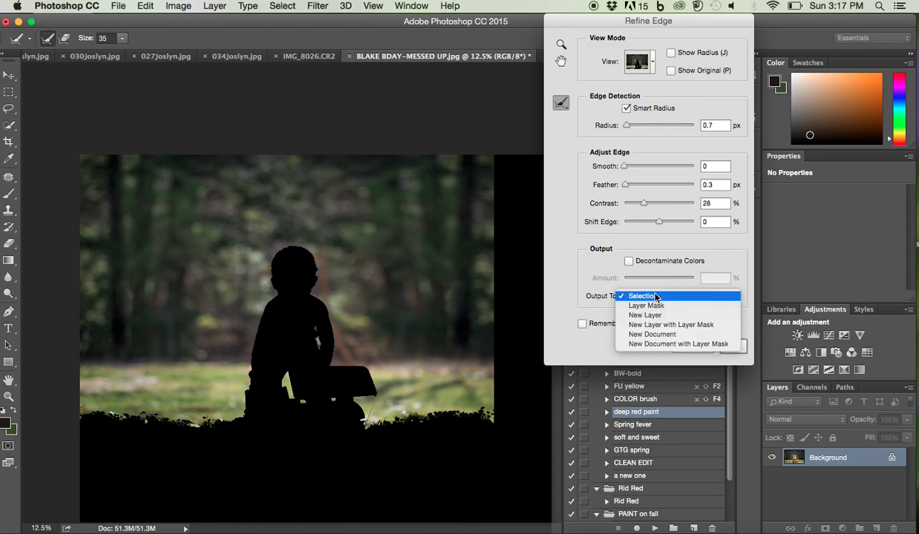
pyautogui.click(655, 297)
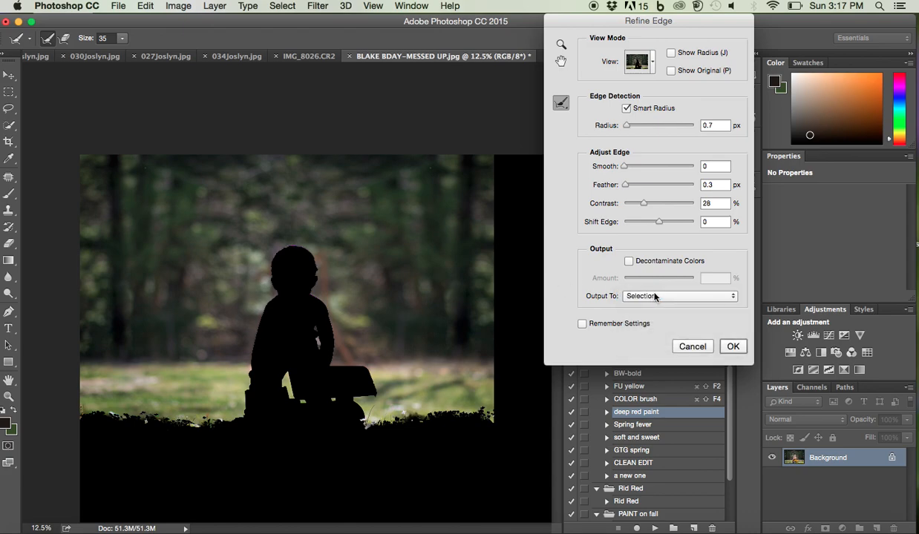
pyautogui.click(654, 296)
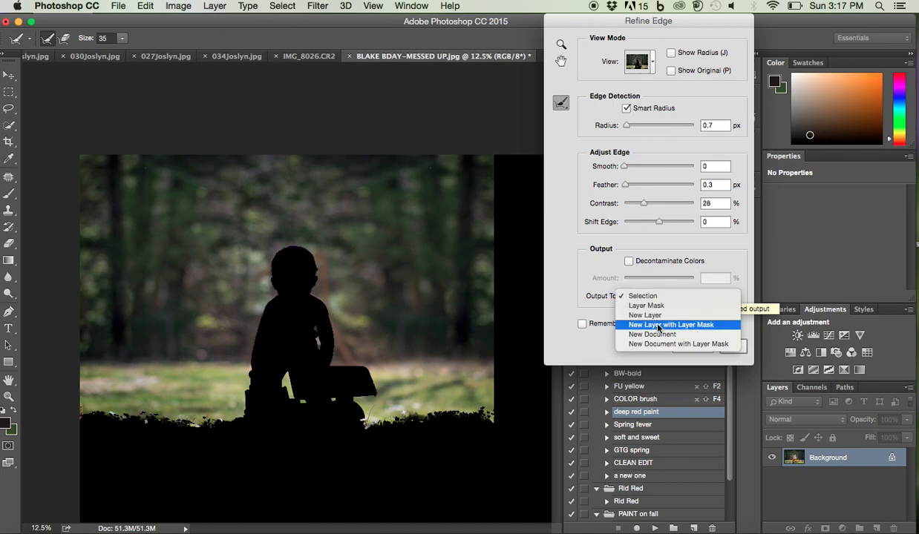
pyautogui.click(635, 295)
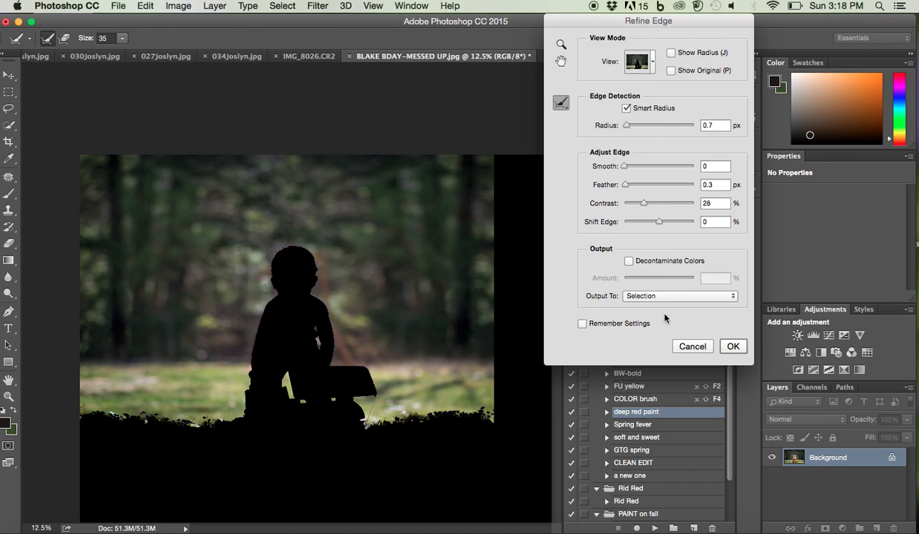
pyautogui.click(733, 347)
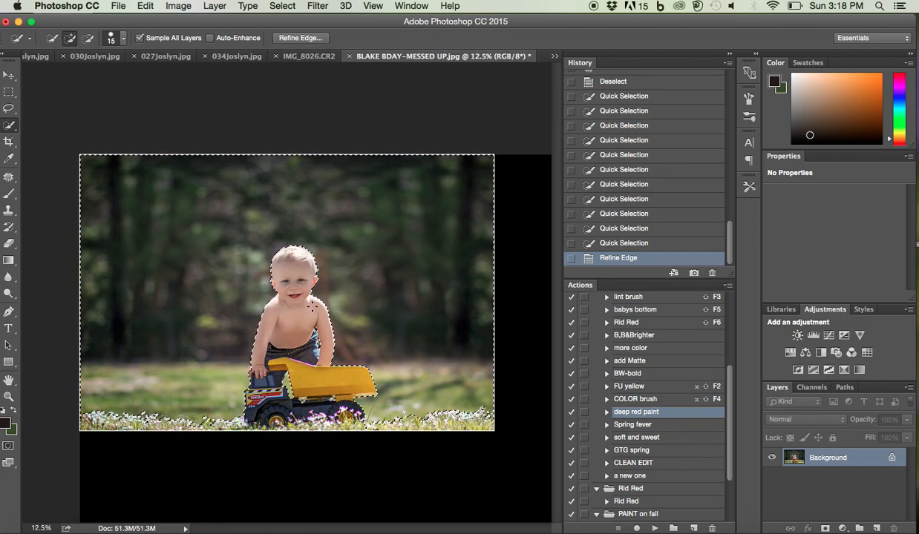
# Start a Field Blur on the selected background, place its pin on the boy's face and set Blur to 149 px
pyautogui.click(315, 6)
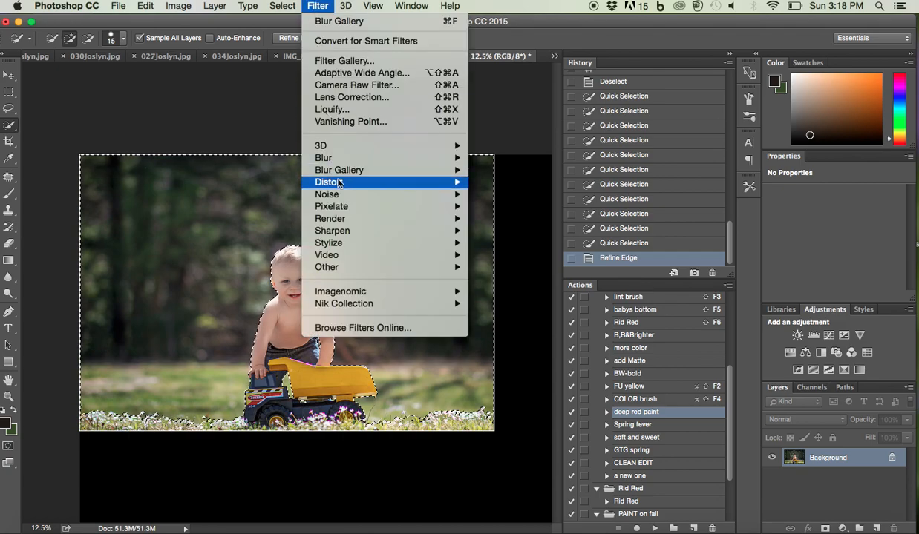
pyautogui.moveTo(339, 173)
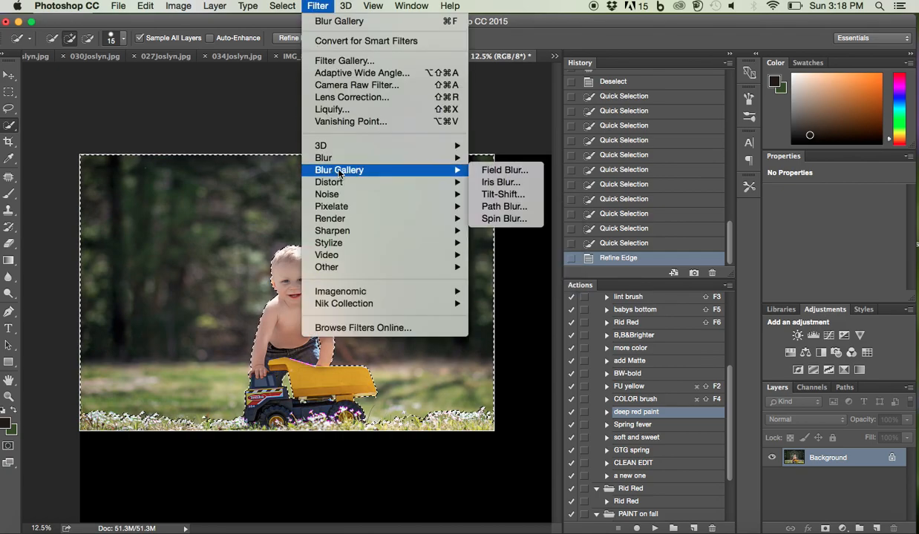
pyautogui.click(496, 170)
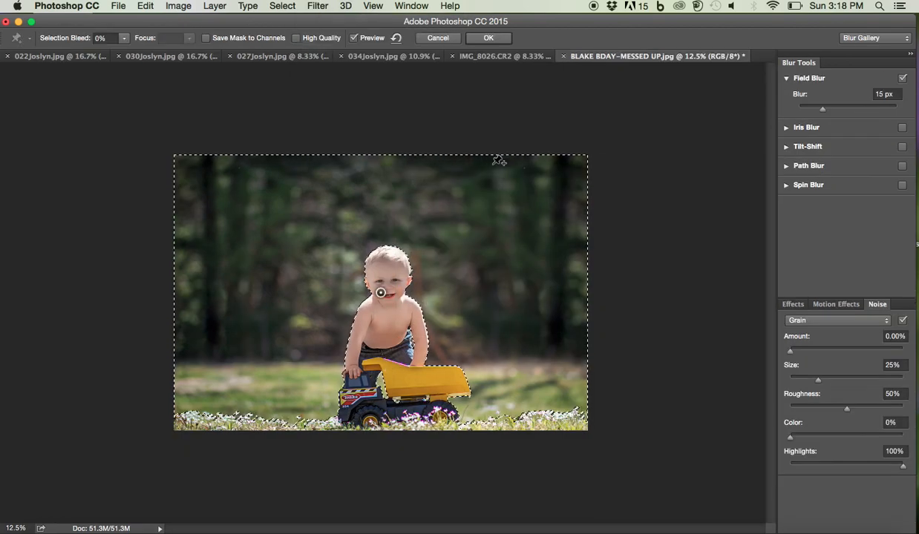
pyautogui.moveTo(380, 293)
pyautogui.mouseDown()
pyautogui.moveTo(385, 257)
pyautogui.moveTo(388, 281)
pyautogui.mouseUp()
pyautogui.moveTo(822, 109); pyautogui.dragTo(863, 110)
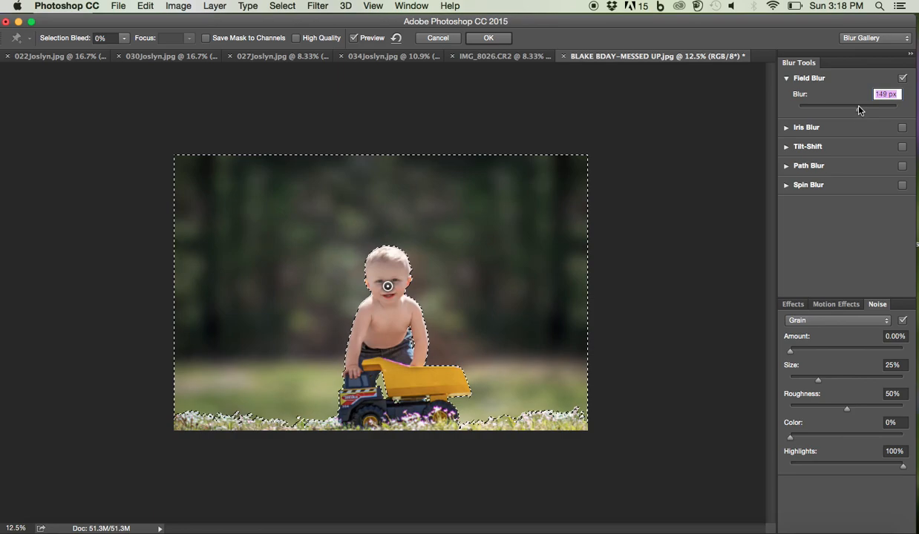
# Add a blur pin in the trees on each side of the boy and set both to 149 px
pyautogui.click(539, 279)
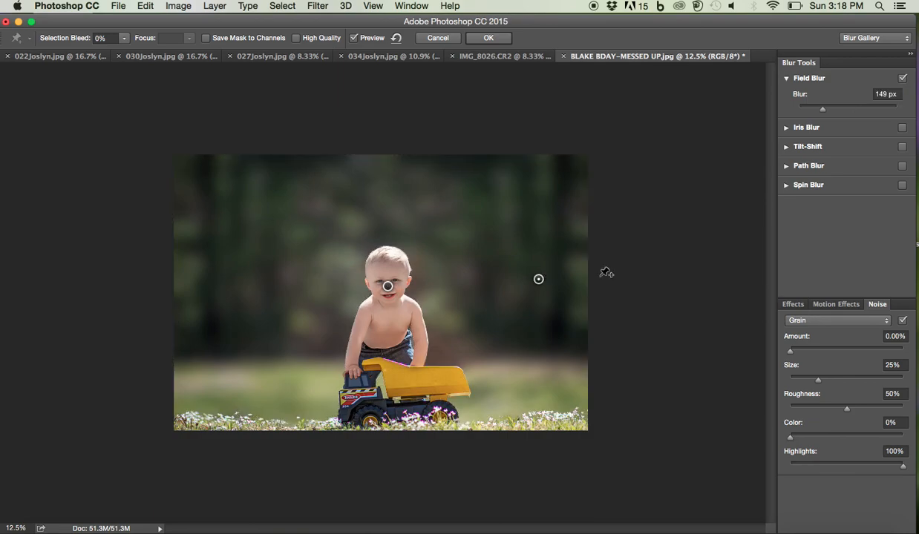
pyautogui.click(859, 111)
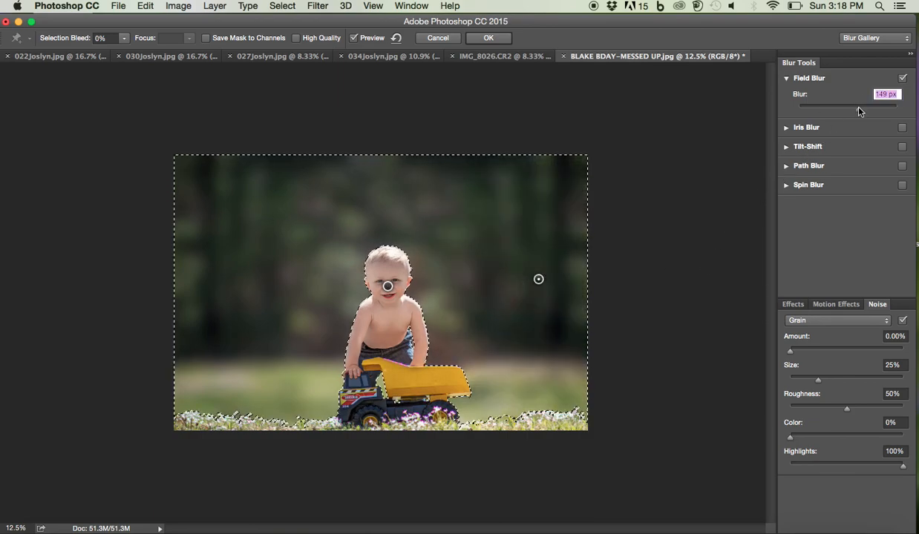
pyautogui.click(243, 274)
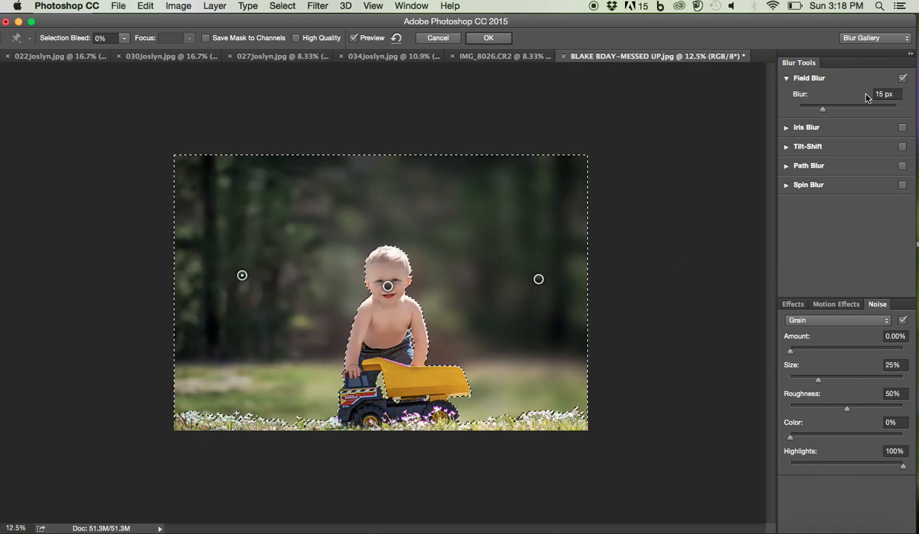
pyautogui.click(873, 112)
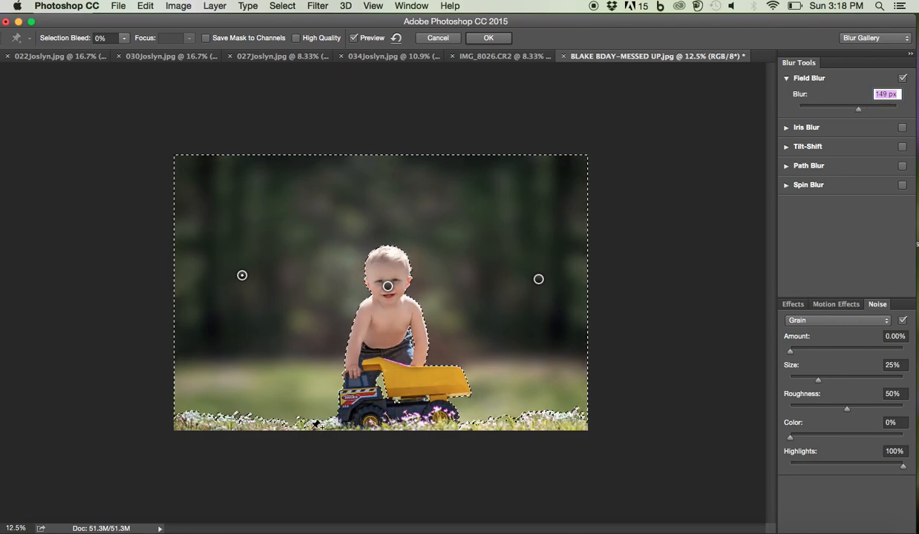
# Add a blur pin in the foreground grass on each side of the truck and set both to 0 px
pyautogui.click(273, 428)
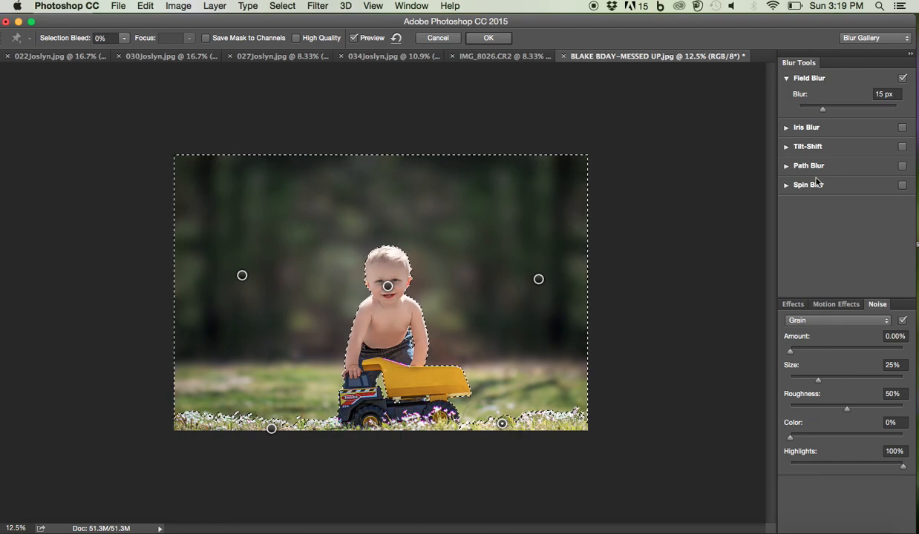
pyautogui.moveTo(823, 109); pyautogui.dragTo(751, 119)
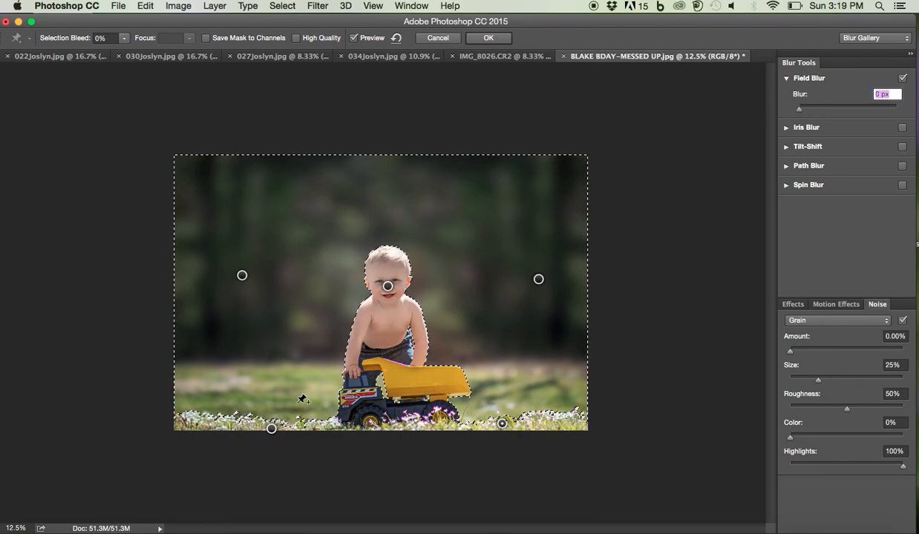
pyautogui.click(271, 429)
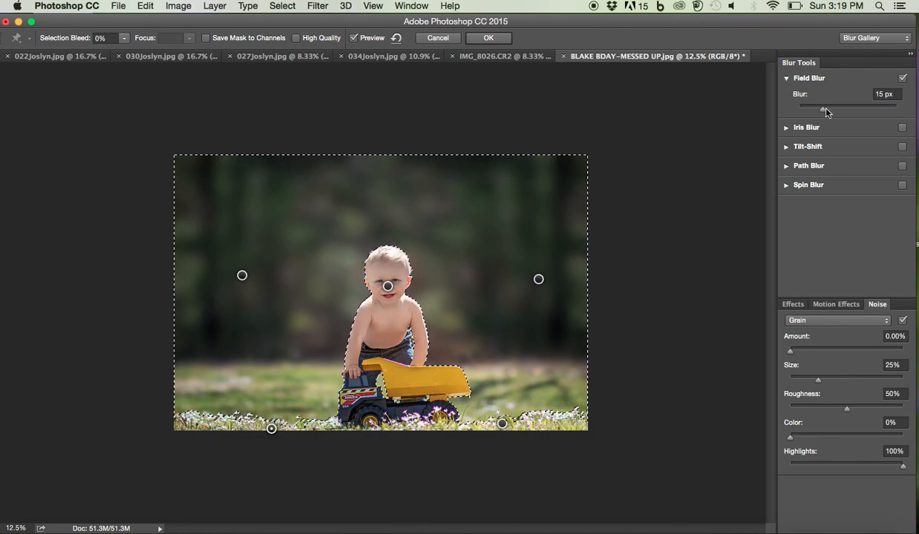
pyautogui.moveTo(823, 109); pyautogui.dragTo(775, 113)
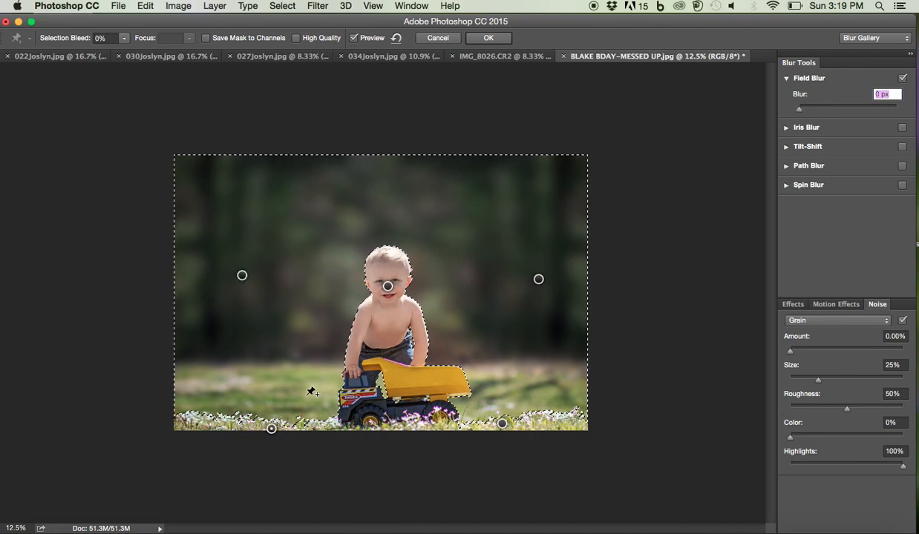
# Move the grass and tree blur pins closer to the boy and truck, and apply the Field Blur
pyautogui.moveTo(272, 430); pyautogui.dragTo(287, 429)
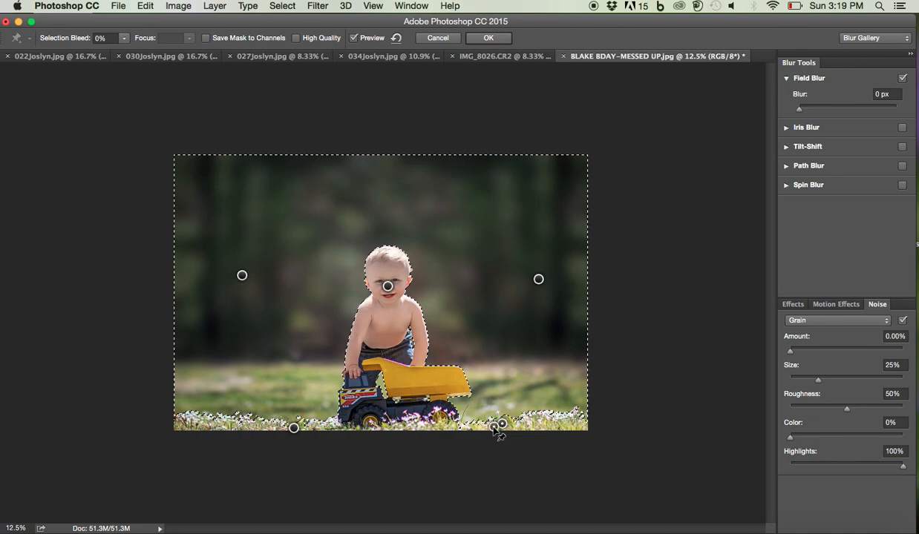
pyautogui.click(540, 282)
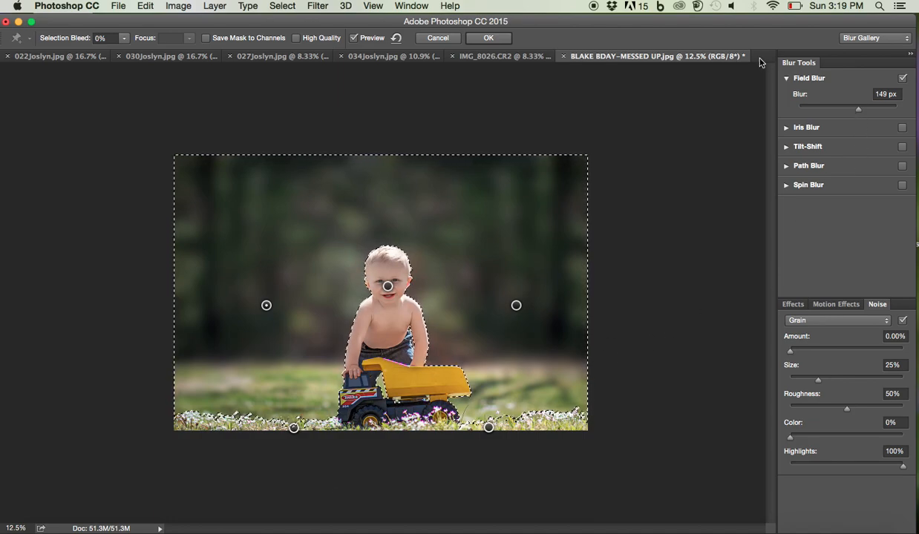
pyautogui.click(478, 36)
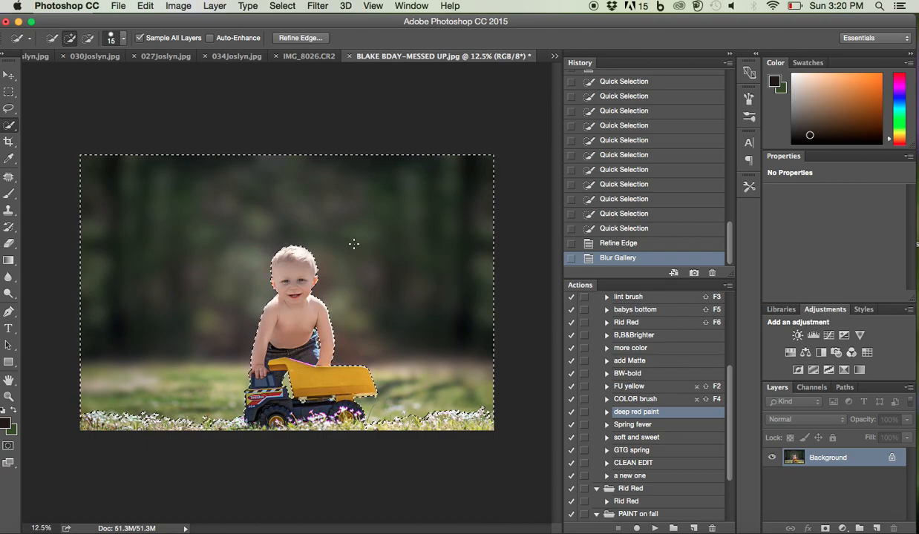
# Clear the selection and create a Solid Color fill layer in Overlay mode at 20% opacity
pyautogui.click(10, 110)
pyautogui.click(72, 127)
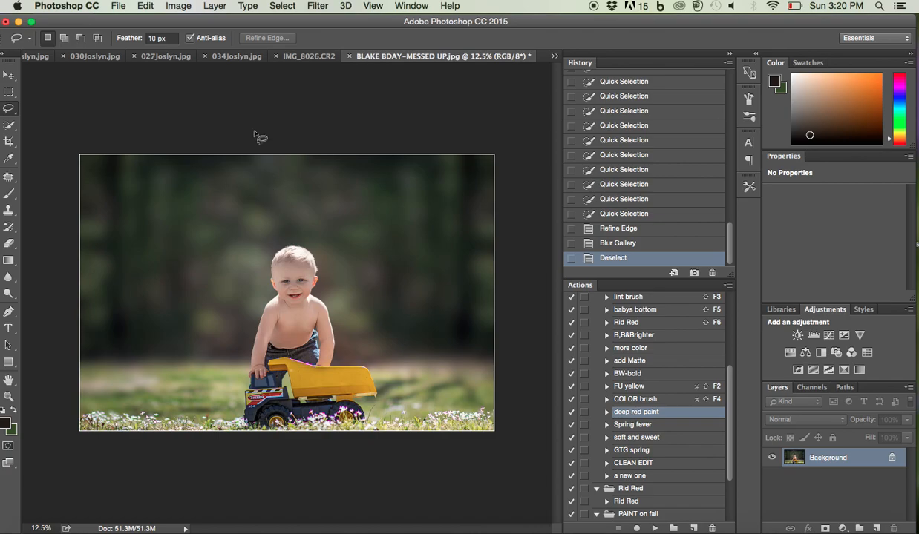
pyautogui.click(213, 6)
pyautogui.moveTo(247, 152)
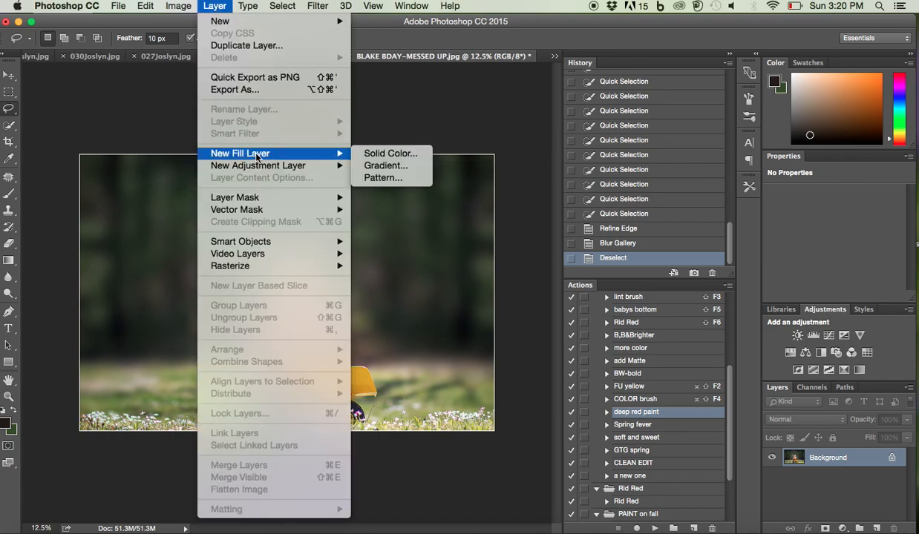
pyautogui.click(388, 153)
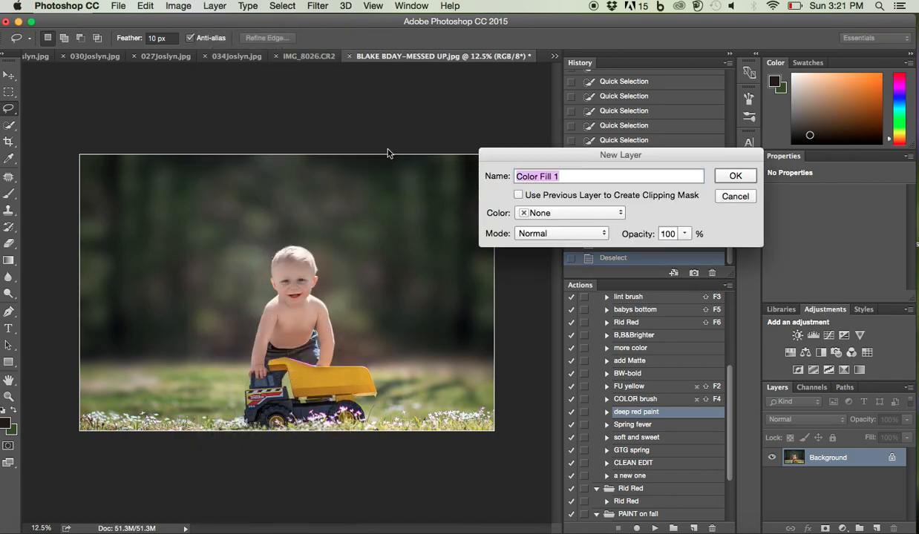
pyautogui.click(528, 234)
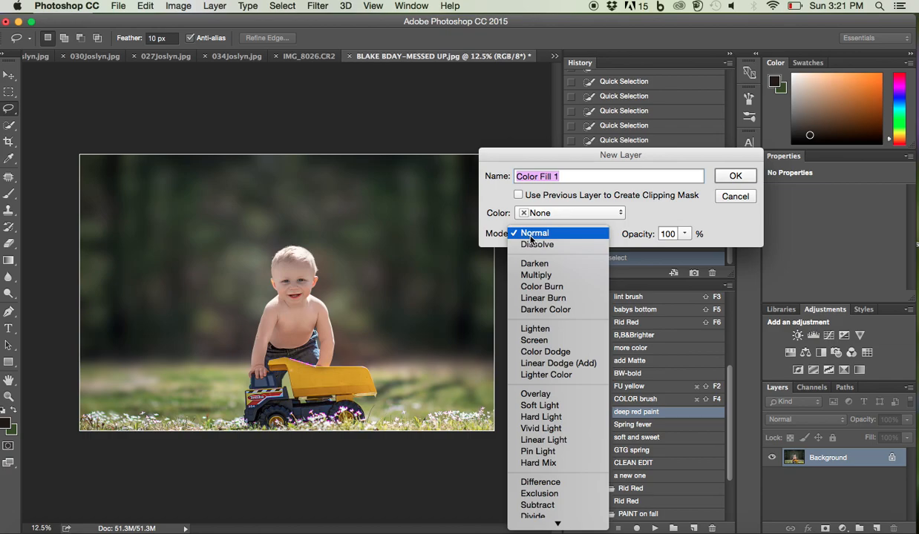
pyautogui.click(509, 391)
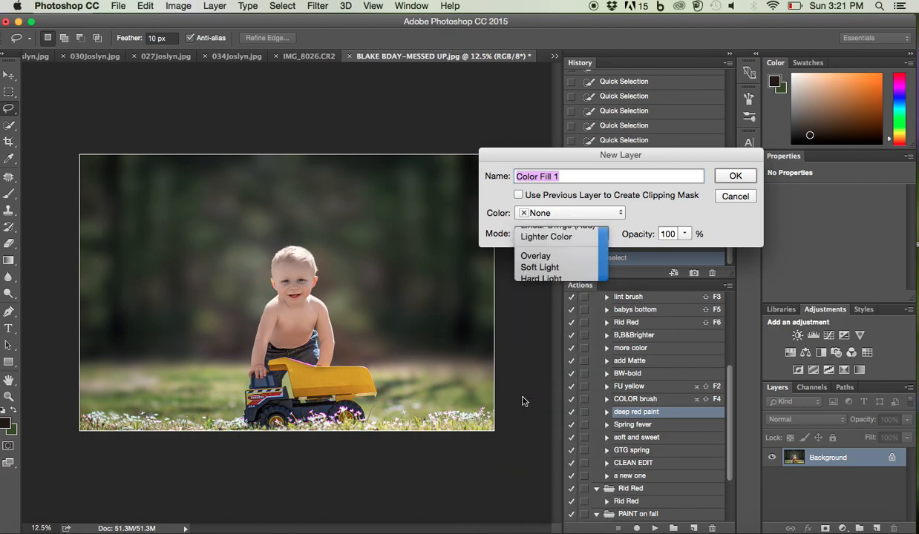
pyautogui.click(684, 235)
pyautogui.click(634, 249)
pyautogui.moveTo(634, 250); pyautogui.dragTo(637, 252)
pyautogui.click(731, 176)
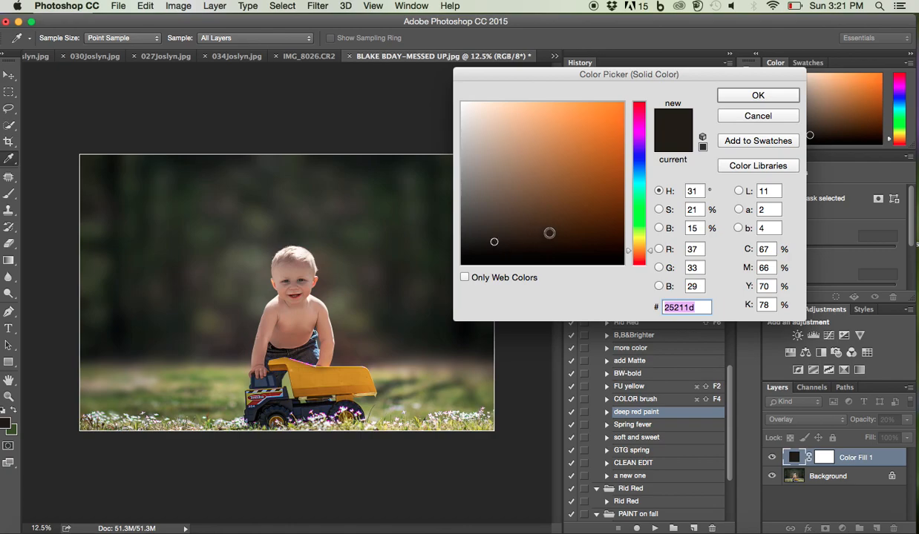
# Set the Solid Color fill to the dark red #341006
pyautogui.click(636, 255)
pyautogui.click(572, 238)
pyautogui.moveTo(572, 237); pyautogui.dragTo(596, 234)
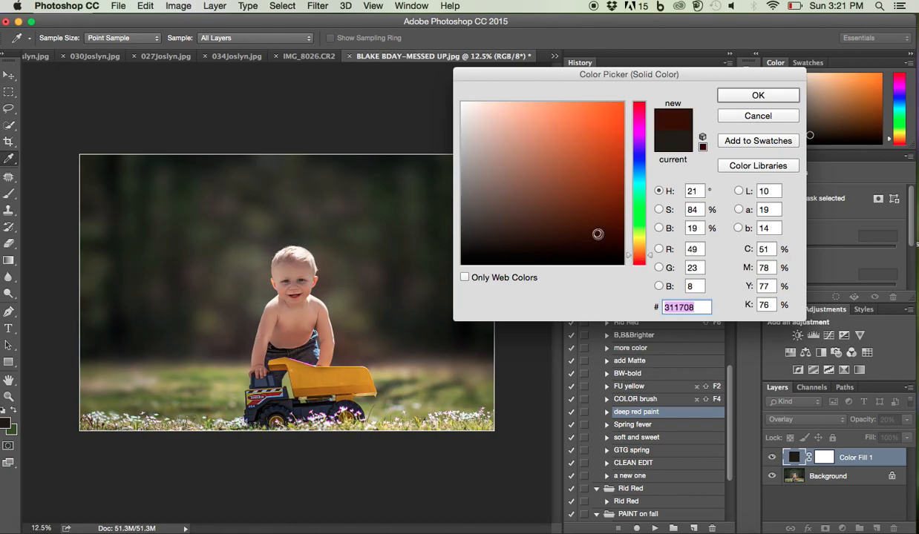
pyautogui.click(607, 232)
pyautogui.click(636, 260)
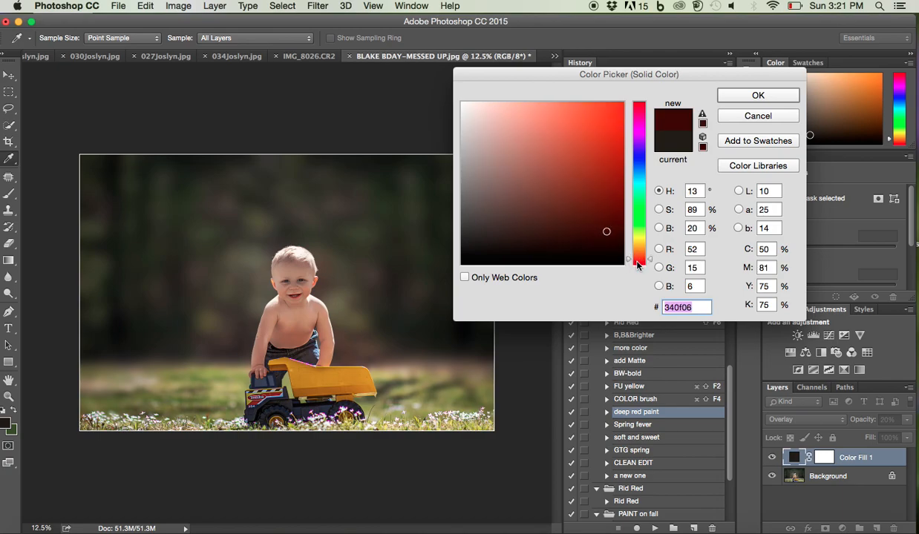
pyautogui.click(636, 262)
pyautogui.click(636, 260)
pyautogui.click(636, 258)
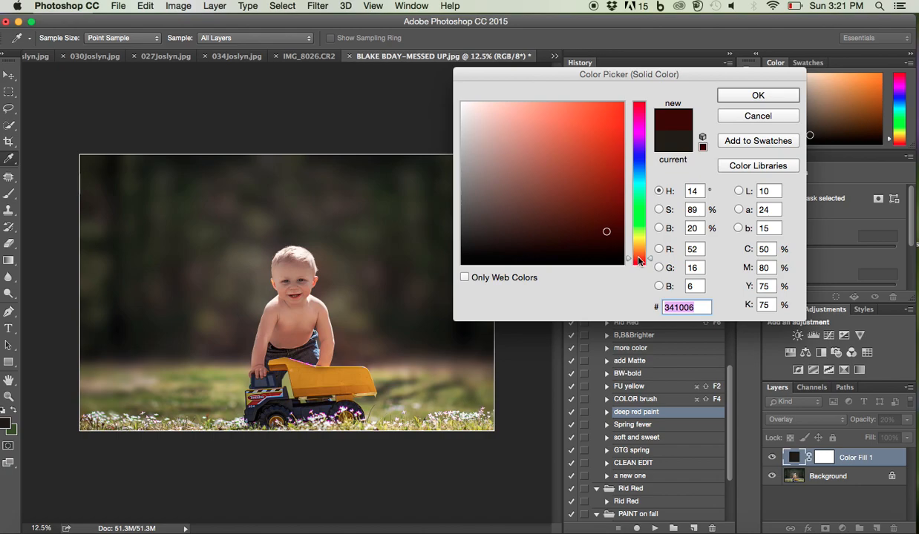
pyautogui.click(757, 95)
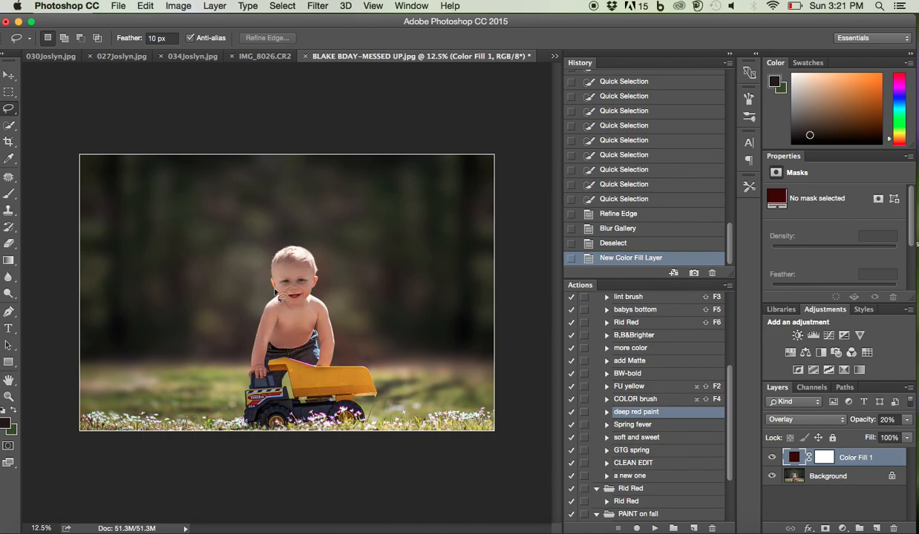
# Invert the Color Fill mask to black and paint the background around the boy white with a 700 px brush at 100% opacity
pyautogui.click(825, 459)
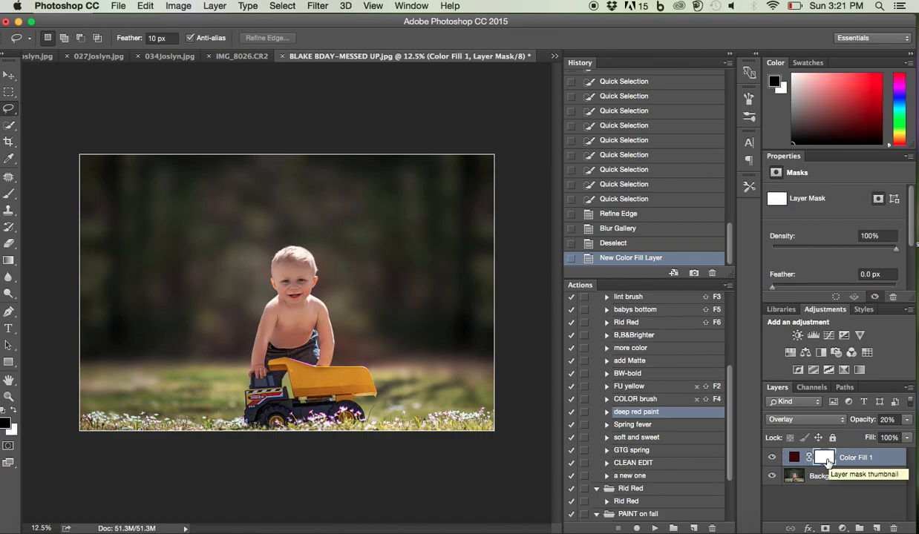
pyautogui.press('super+i')
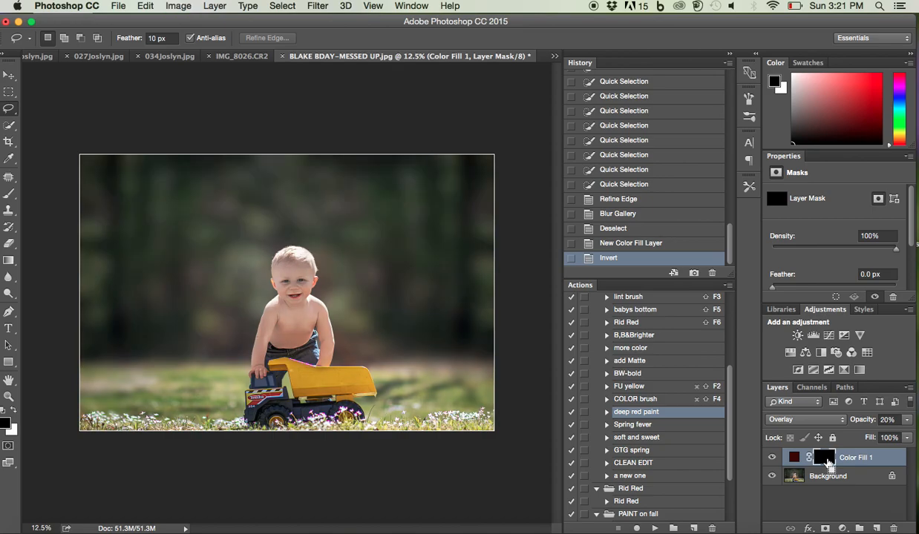
pyautogui.press('b')
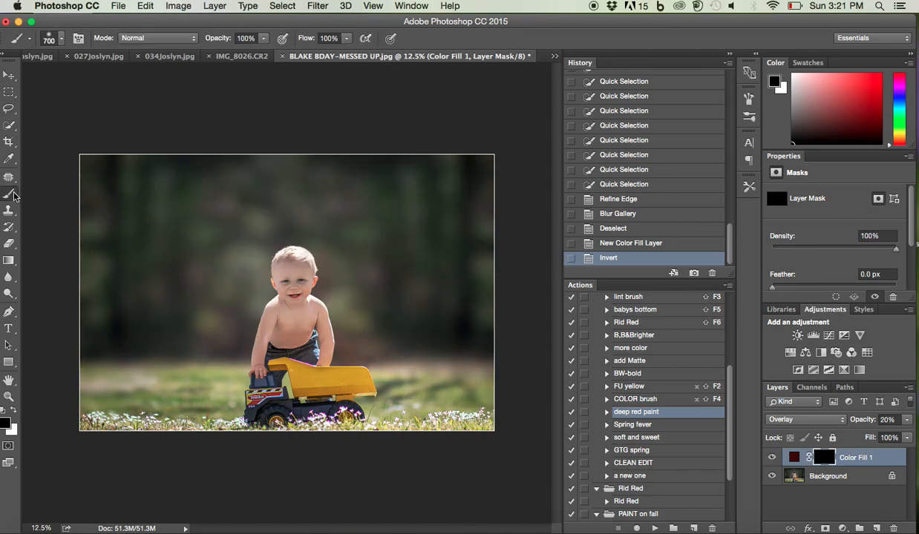
pyautogui.moveTo(114, 196); pyautogui.dragTo(100, 277)
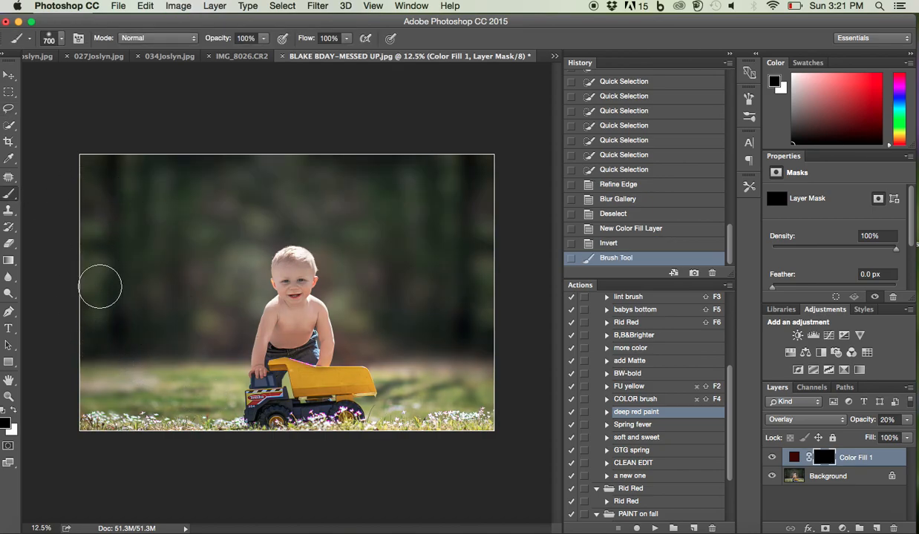
pyautogui.press('x')
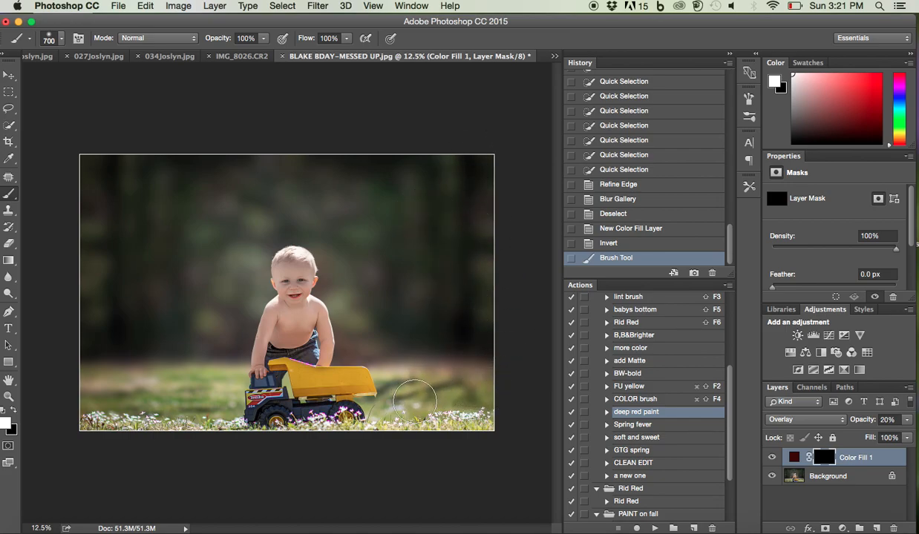
pyautogui.moveTo(306, 171); pyautogui.dragTo(200, 196)
# Paint black on the Color Fill mask over the trees beside the boy with a 1200 px brush at 30% opacity
pyautogui.press(']')
pyautogui.press(']')
pyautogui.press(']')
pyautogui.press(']')
pyautogui.press(']')
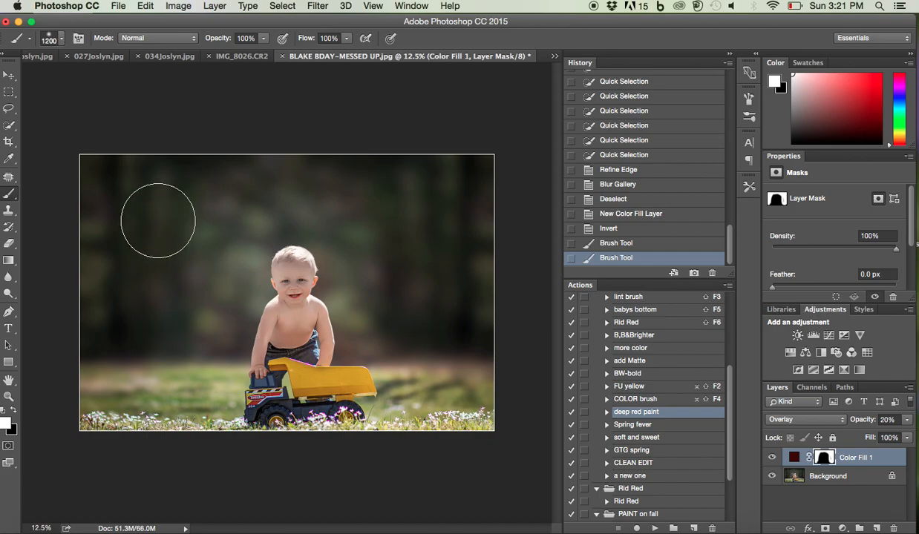
pyautogui.press('x')
pyautogui.press('3')
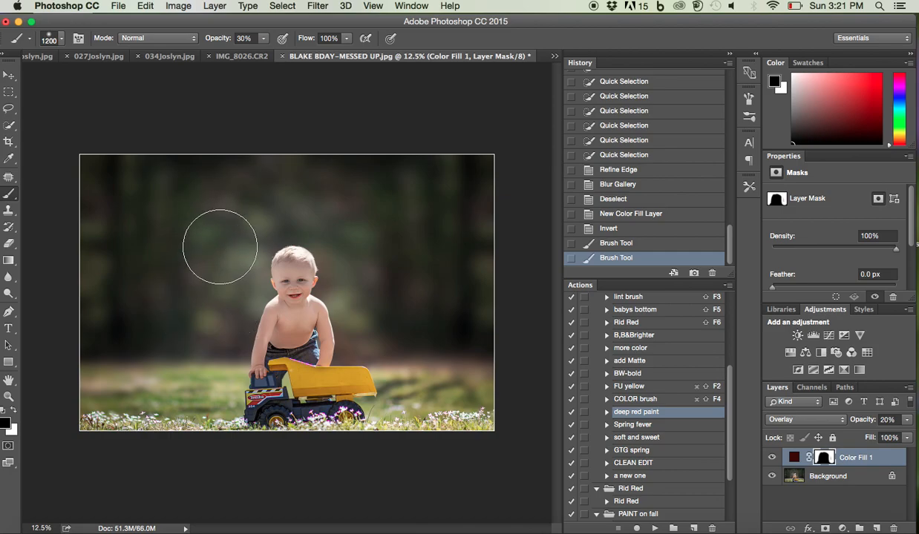
pyautogui.moveTo(379, 256); pyautogui.dragTo(403, 293)
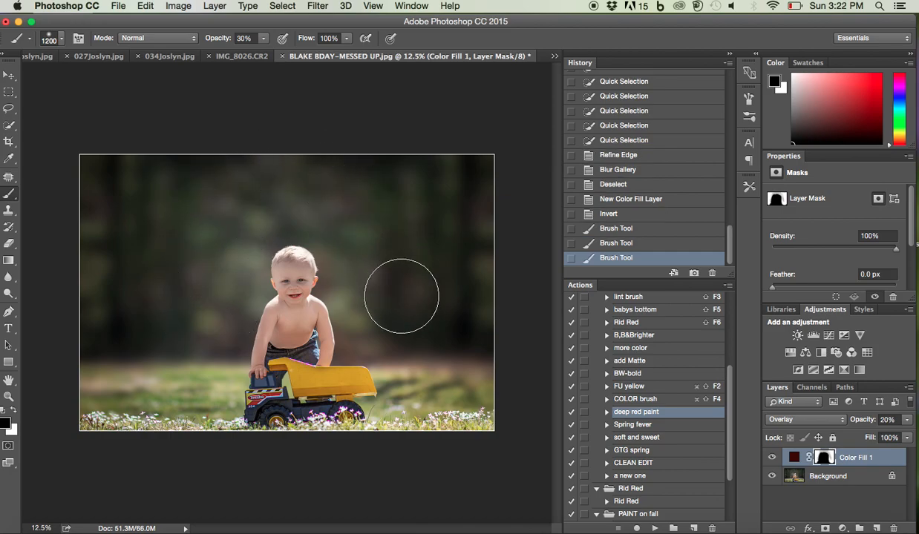
# Paint white at 30% opacity on the mask over the trees and grass around the boy, using 1200 px and 700 px brushes
pyautogui.press('x')
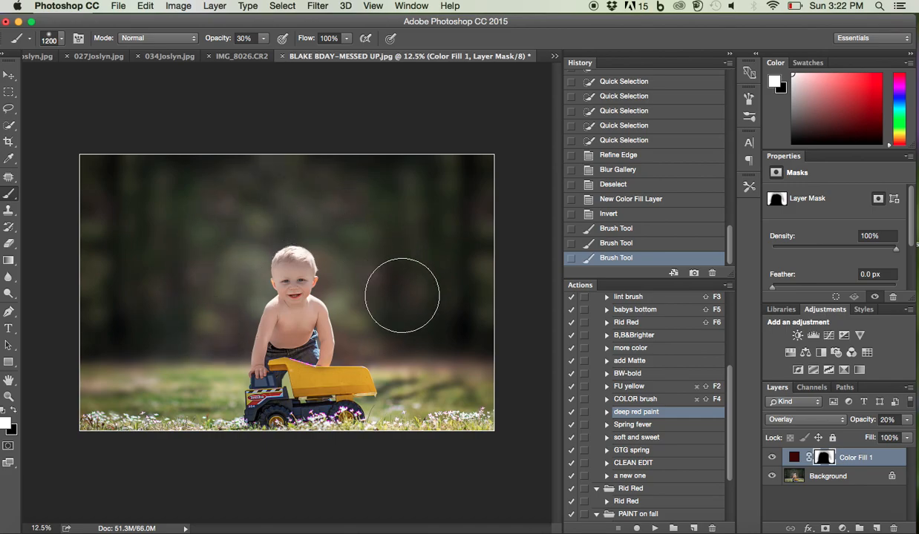
pyautogui.moveTo(475, 166)
pyautogui.mouseDown()
pyautogui.moveTo(419, 248)
pyautogui.moveTo(381, 326)
pyautogui.mouseUp()
pyautogui.moveTo(408, 375); pyautogui.dragTo(426, 376)
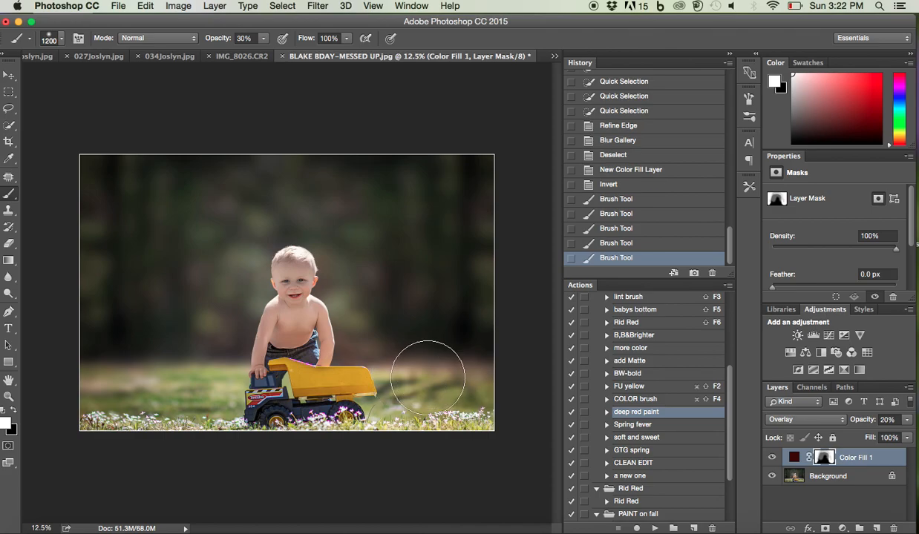
pyautogui.moveTo(413, 217); pyautogui.dragTo(386, 172)
pyautogui.moveTo(215, 346); pyautogui.dragTo(208, 307)
pyautogui.press('[')
pyautogui.press('[')
pyautogui.press('[')
pyautogui.press('[')
pyautogui.press('[')
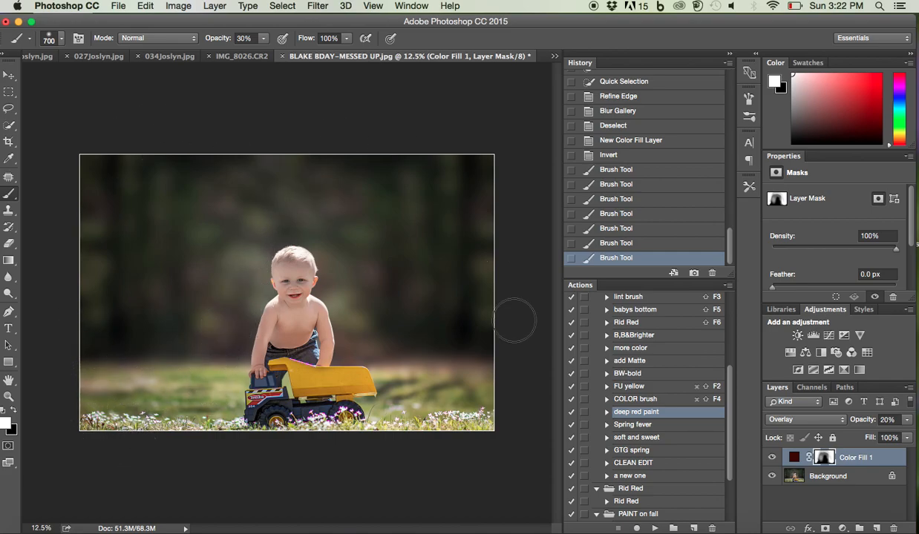
pyautogui.moveTo(404, 426); pyautogui.dragTo(453, 283)
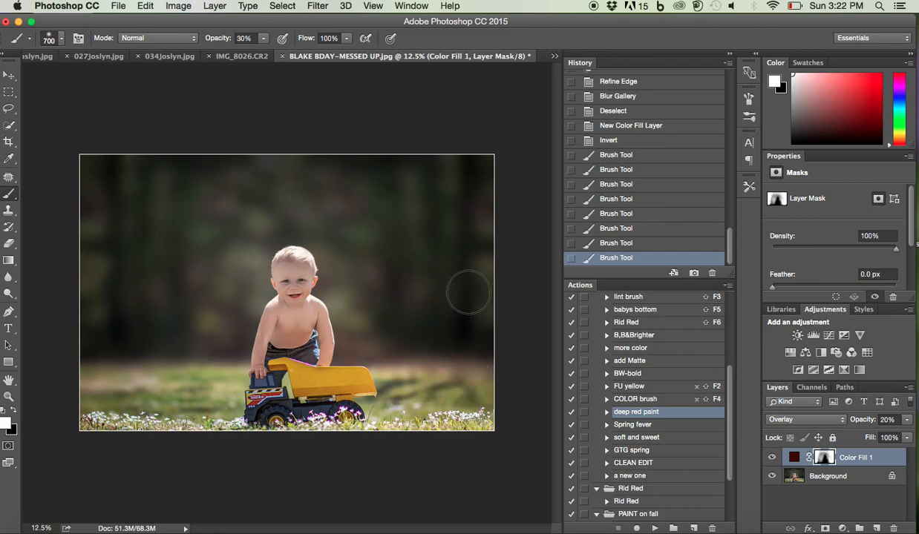
# Compare the photo with and without the Color Fill layer, set its opacity to 21%, and merge the visible layers
pyautogui.click(772, 458)
pyautogui.click(772, 458)
pyautogui.click(906, 420)
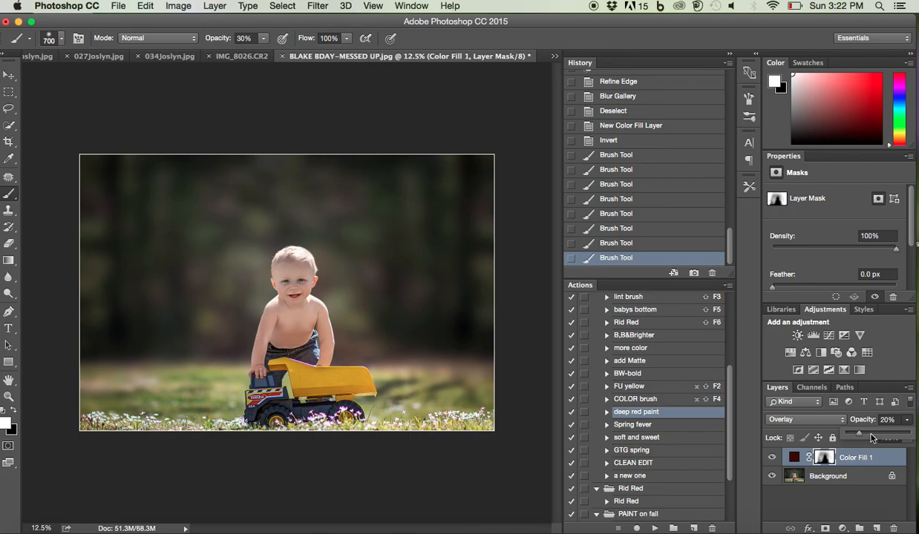
pyautogui.click(872, 437)
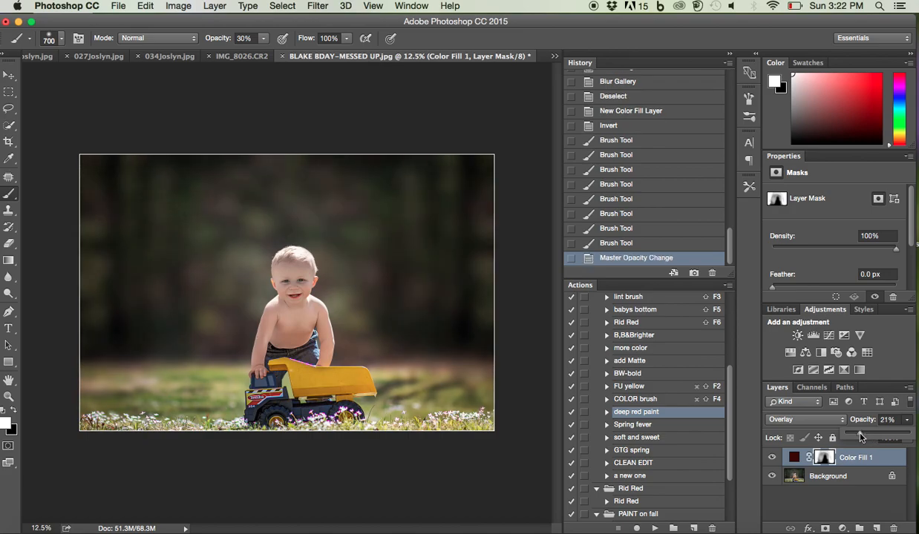
pyautogui.click(773, 458)
pyautogui.click(772, 457)
pyautogui.scroll(2, 290, 385)
pyautogui.scroll(-3, 293, 378)
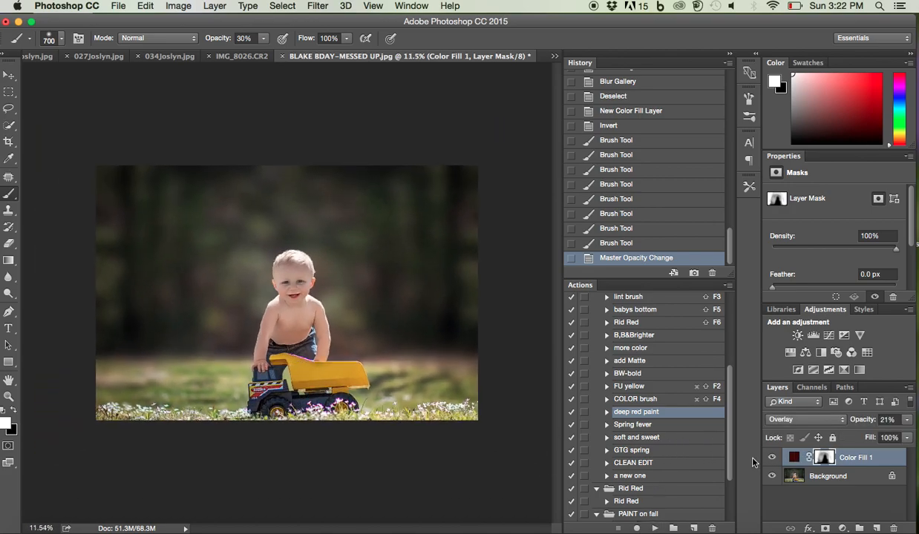
pyautogui.press('super+shift+e')
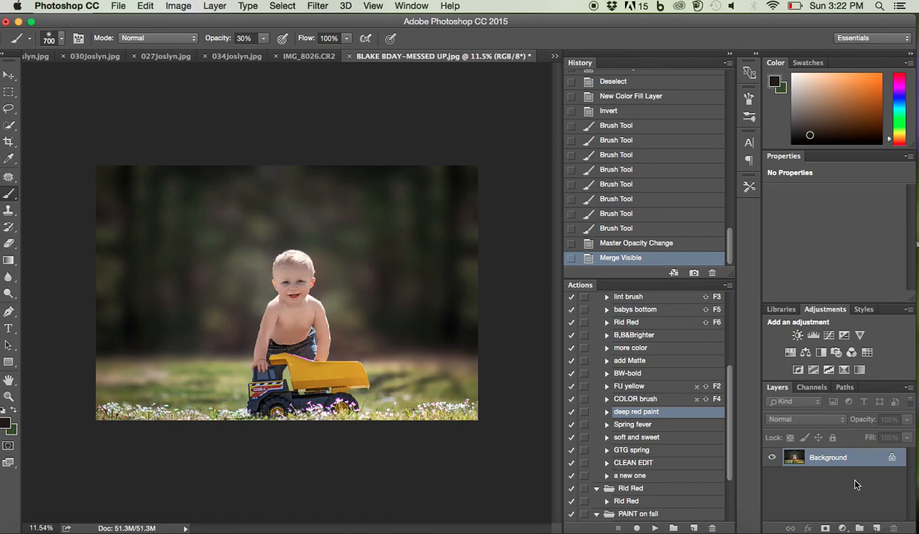
# Add a new layer and set up the Gradient tool with a radial Foreground to Transparent gradient
pyautogui.click(874, 528)
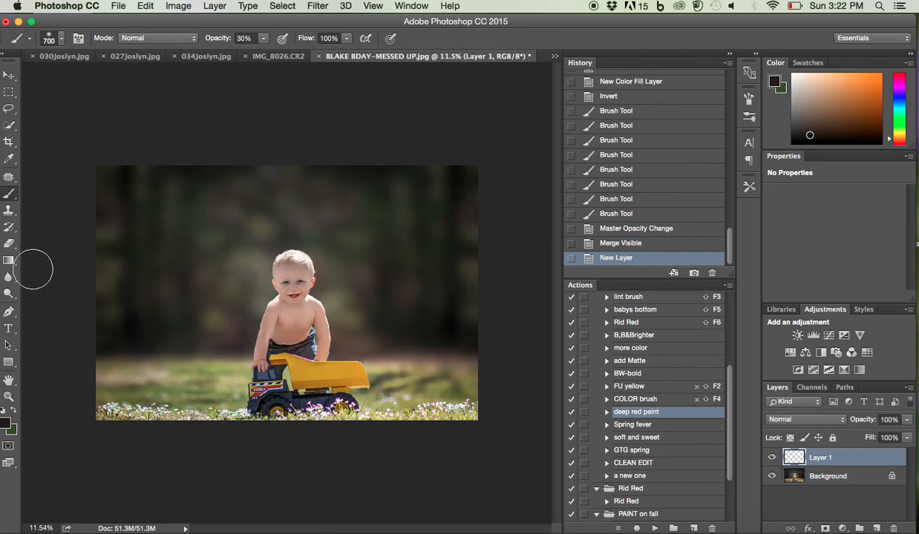
pyautogui.click(8, 262)
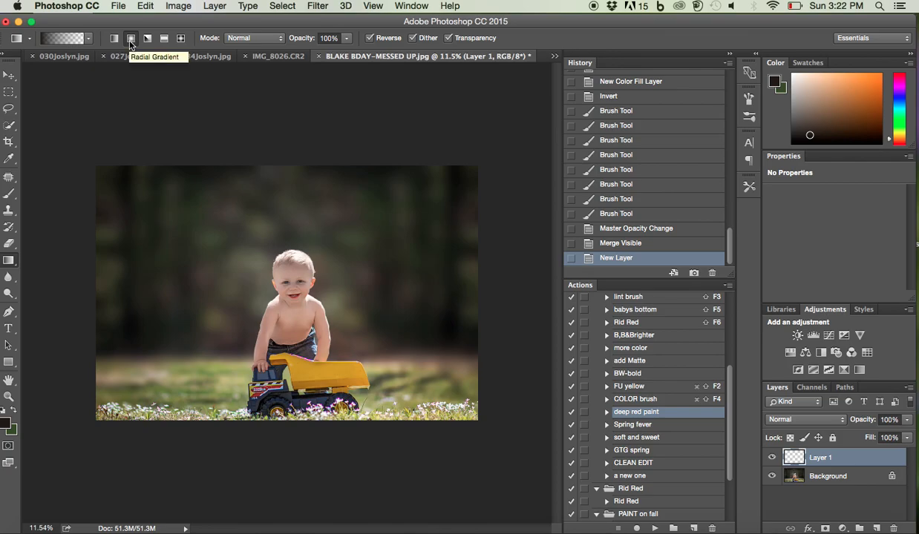
pyautogui.click(89, 38)
pyautogui.doubleClick(41, 68)
pyautogui.click(89, 38)
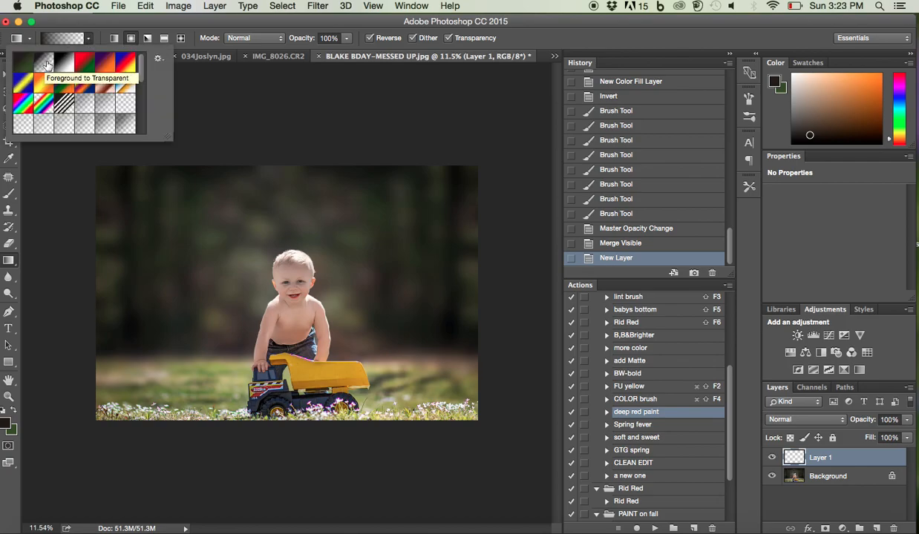
pyautogui.click(87, 37)
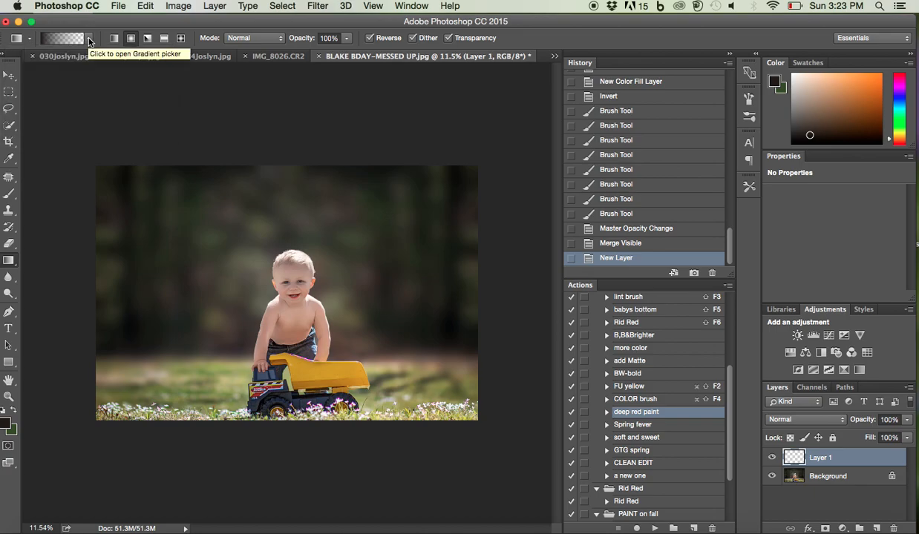
# Set the foreground color to the dark brown-gray #262320
pyautogui.click(5, 424)
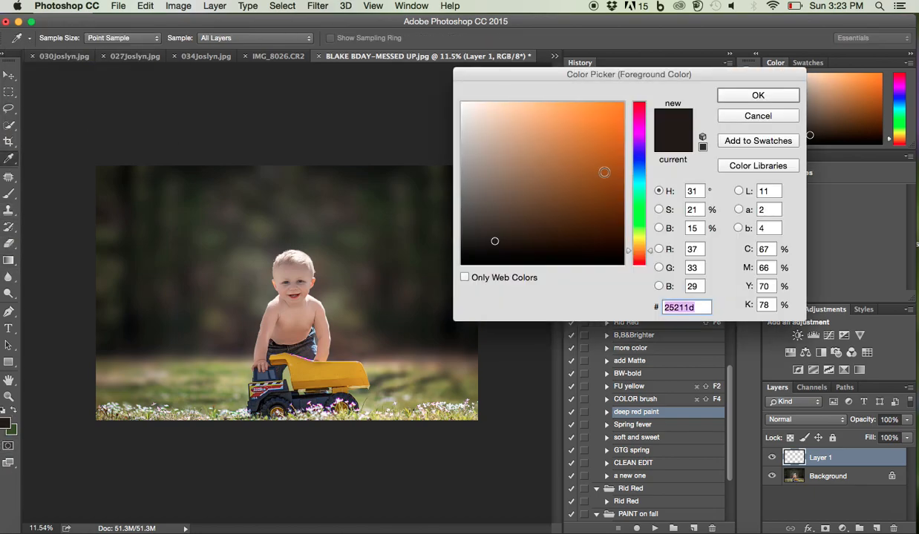
pyautogui.moveTo(493, 239); pyautogui.dragTo(492, 240)
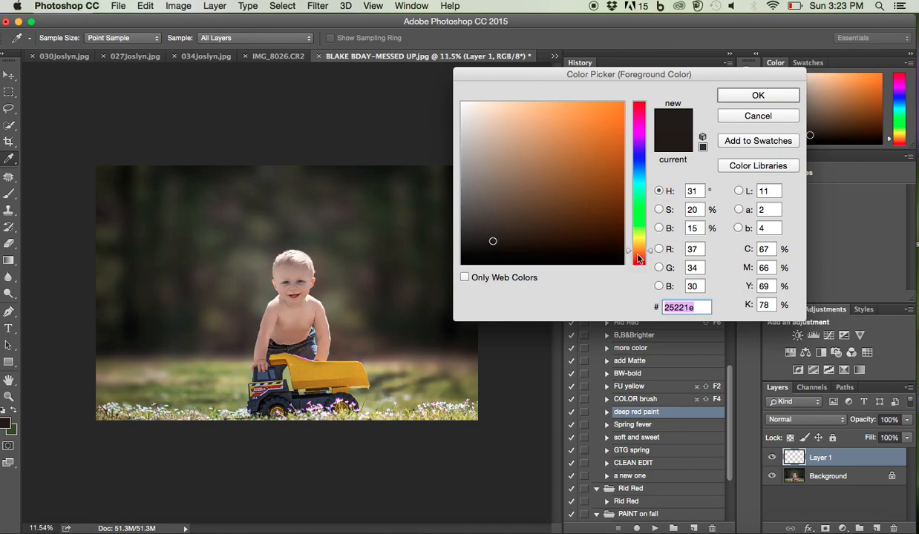
pyautogui.moveTo(642, 255); pyautogui.dragTo(635, 250)
pyautogui.click(488, 240)
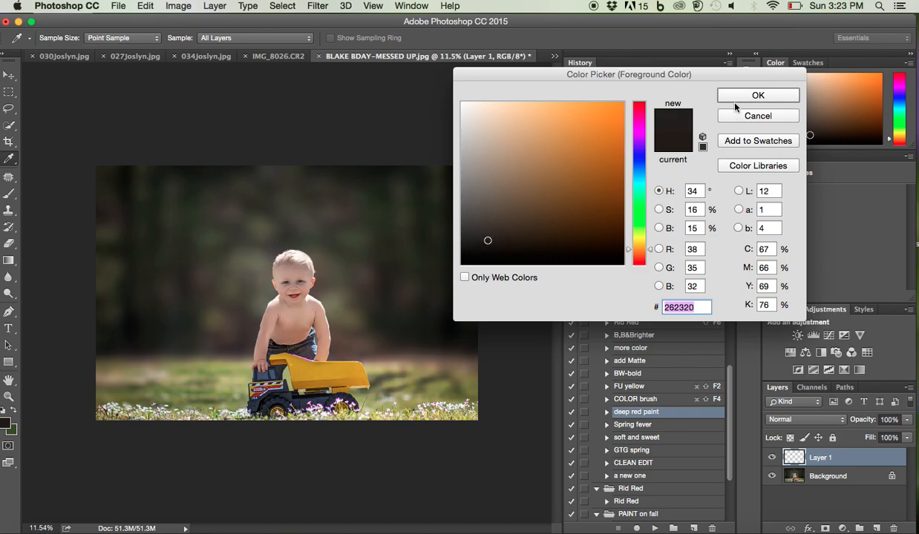
pyautogui.click(771, 100)
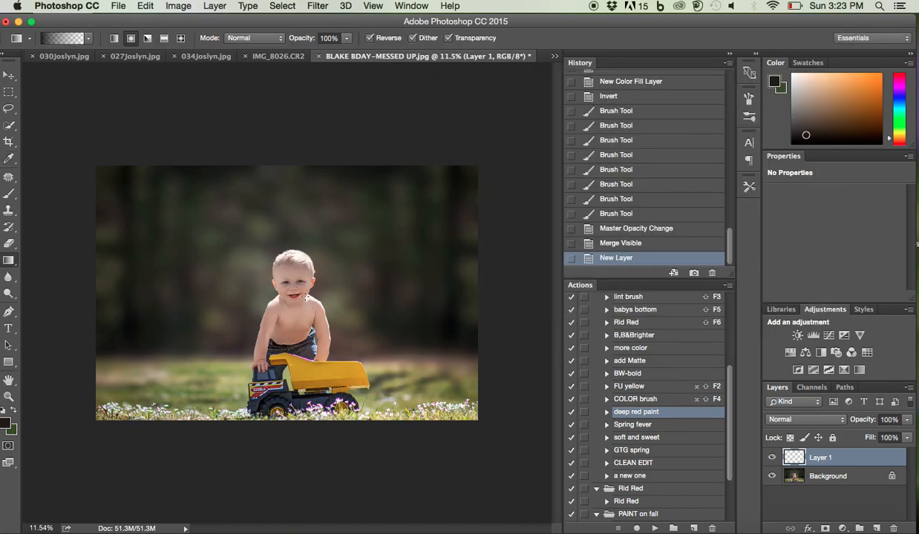
# Draw two reversed radial gradients from the boy out past the photo's upper-right corner and set the layer's opacity to 42%
pyautogui.moveTo(314, 283); pyautogui.dragTo(485, 138)
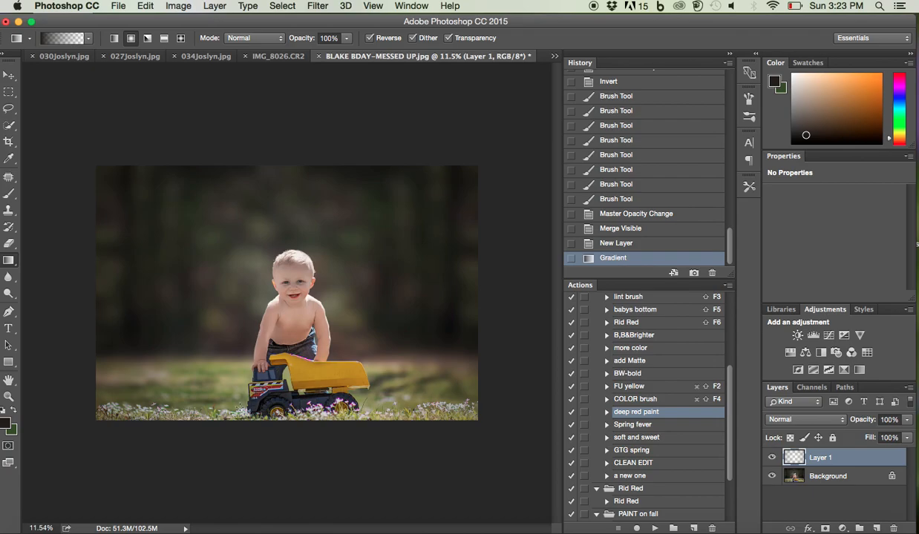
pyautogui.moveTo(293, 290); pyautogui.dragTo(517, 138)
pyautogui.click(906, 420)
pyautogui.moveTo(876, 438); pyautogui.dragTo(872, 440)
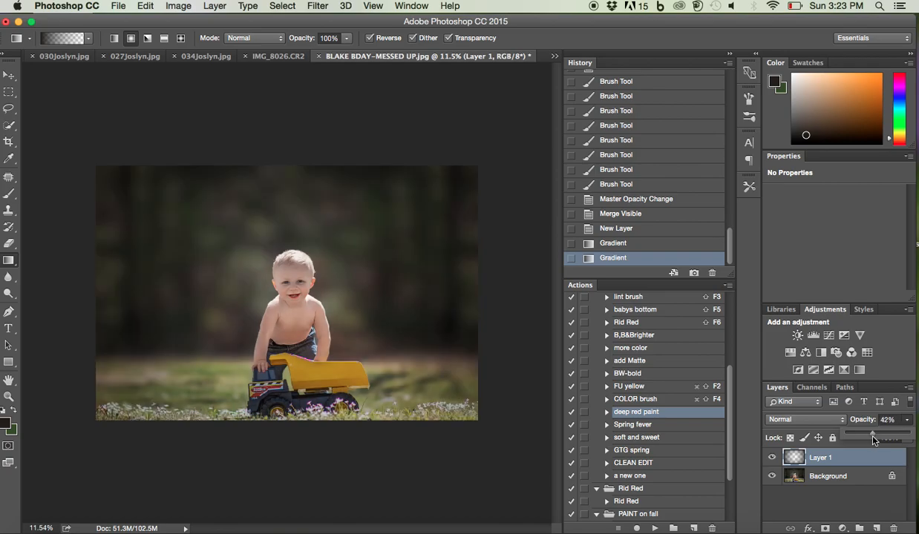
# Add a mask to the gradient layer and paint black over the boy and truck with a 700 px brush
pyautogui.click(825, 528)
pyautogui.click(9, 193)
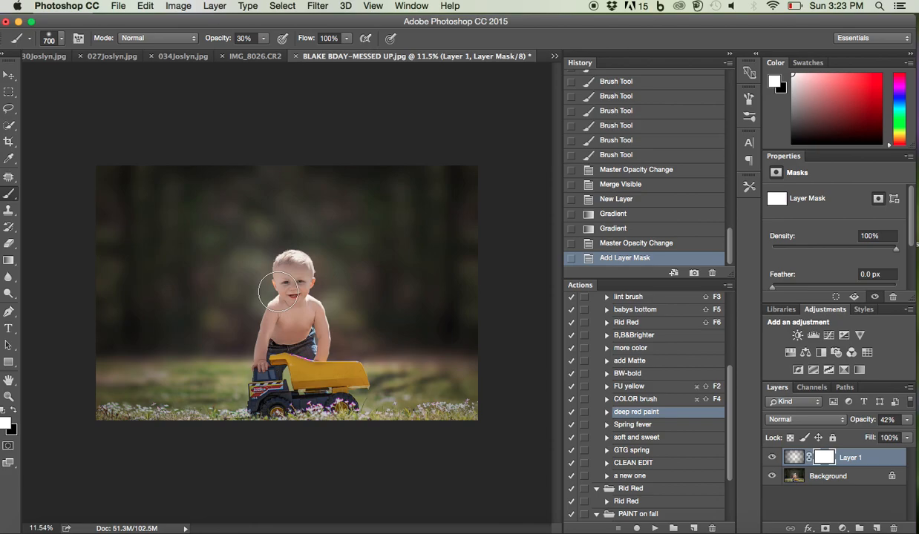
pyautogui.moveTo(279, 289); pyautogui.dragTo(279, 296)
pyautogui.press('x')
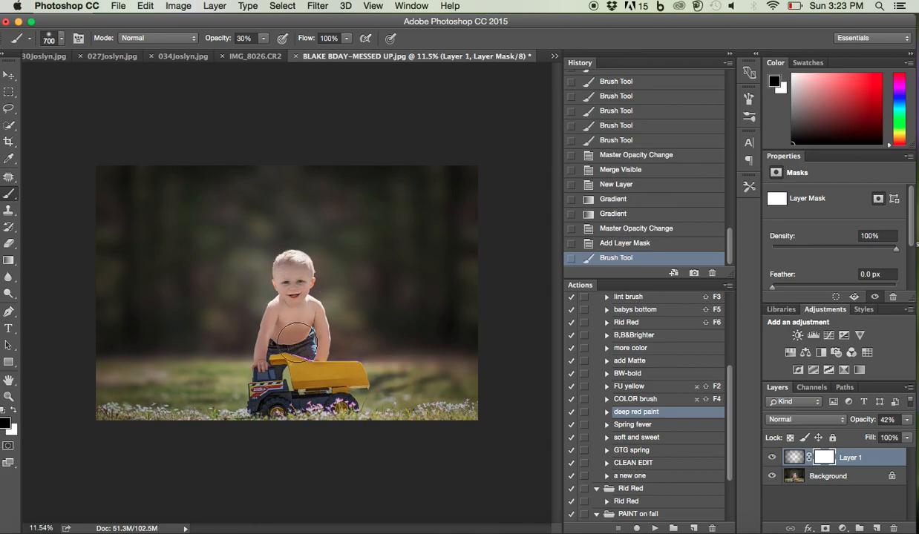
pyautogui.moveTo(307, 344)
pyautogui.mouseDown()
pyautogui.moveTo(347, 386)
pyautogui.moveTo(286, 377)
pyautogui.moveTo(276, 333)
pyautogui.moveTo(289, 301)
pyautogui.mouseUp()
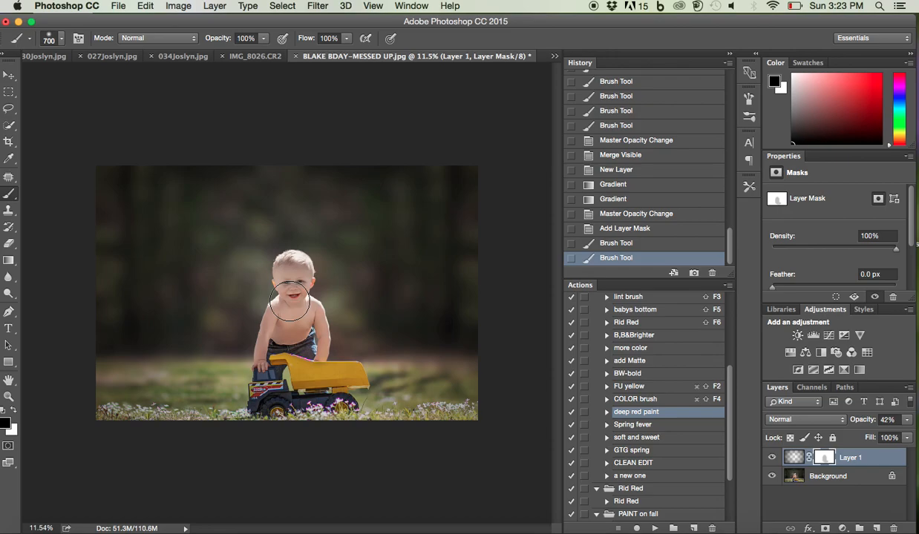
pyautogui.moveTo(283, 306)
pyautogui.mouseDown()
pyautogui.moveTo(271, 389)
pyautogui.moveTo(255, 375)
pyautogui.moveTo(276, 384)
pyautogui.mouseUp()
# Soften the gradient mask around the boy with a 1400 px black brush at 30% opacity and merge the visible layers
pyautogui.press(']')
pyautogui.press(']')
pyautogui.press(']')
pyautogui.press(']')
pyautogui.press(']')
pyautogui.press(']')
pyautogui.press(']')
pyautogui.press('3')
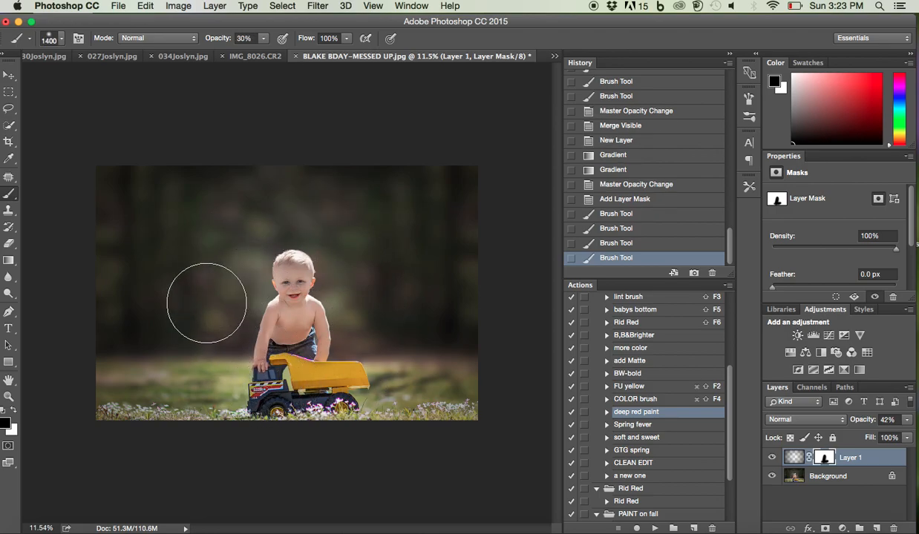
pyautogui.click(304, 263)
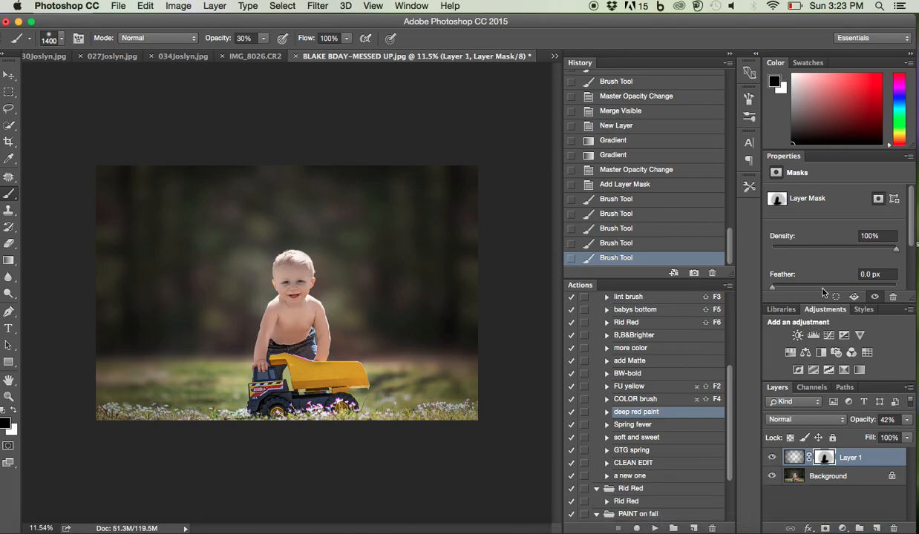
pyautogui.press('super+shift+e')
# Compare the edit with Snapshot 15 in the history, and return to the latest Merge Visible state
pyautogui.scroll(5, 669, 146)
pyautogui.scroll(15, 668, 147)
pyautogui.scroll(2, 668, 147)
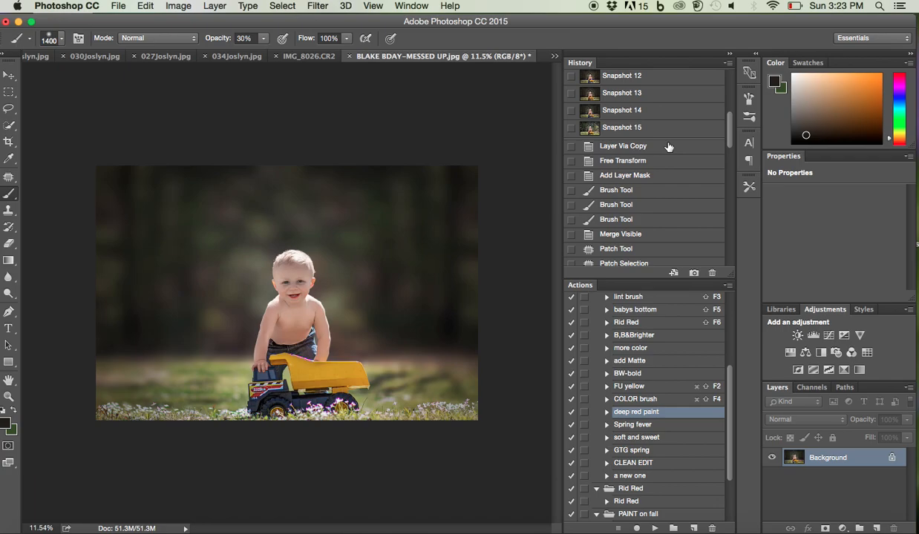
pyautogui.click(623, 127)
pyautogui.scroll(-20, 624, 198)
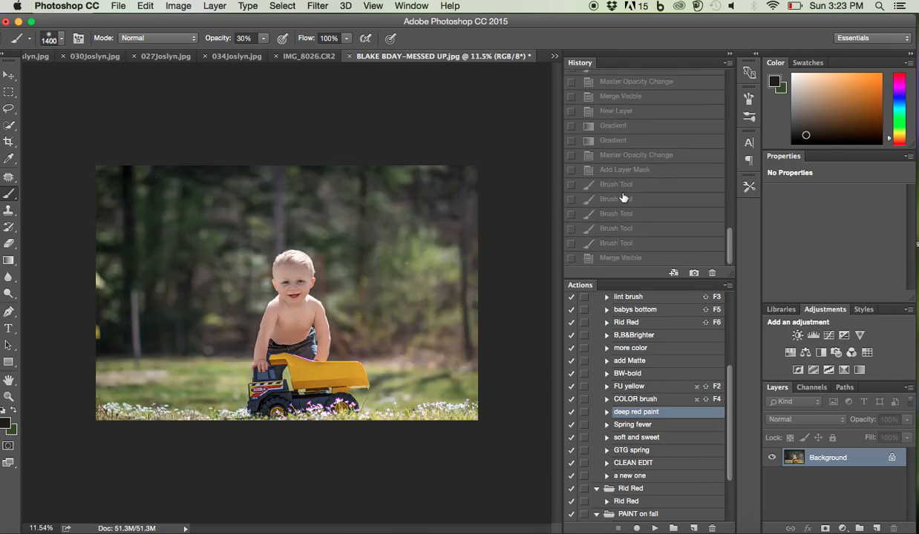
pyautogui.click(614, 260)
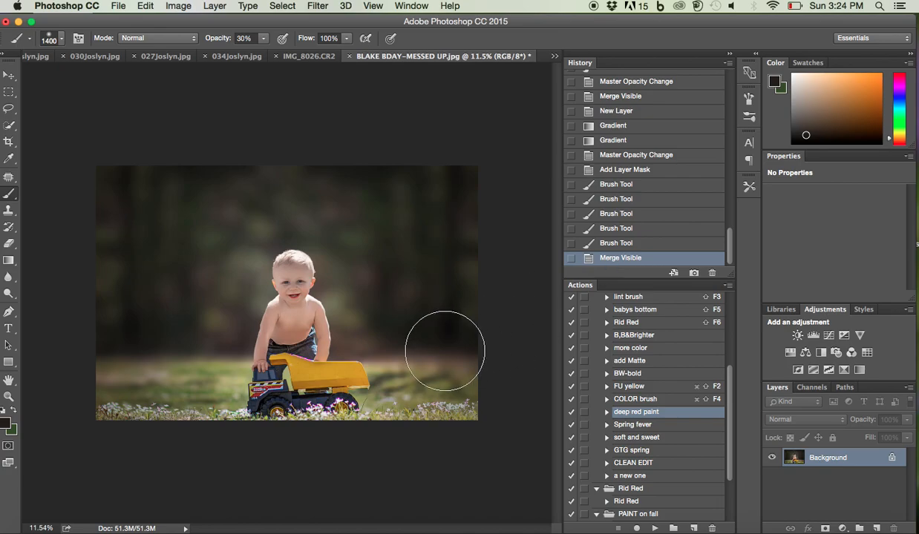